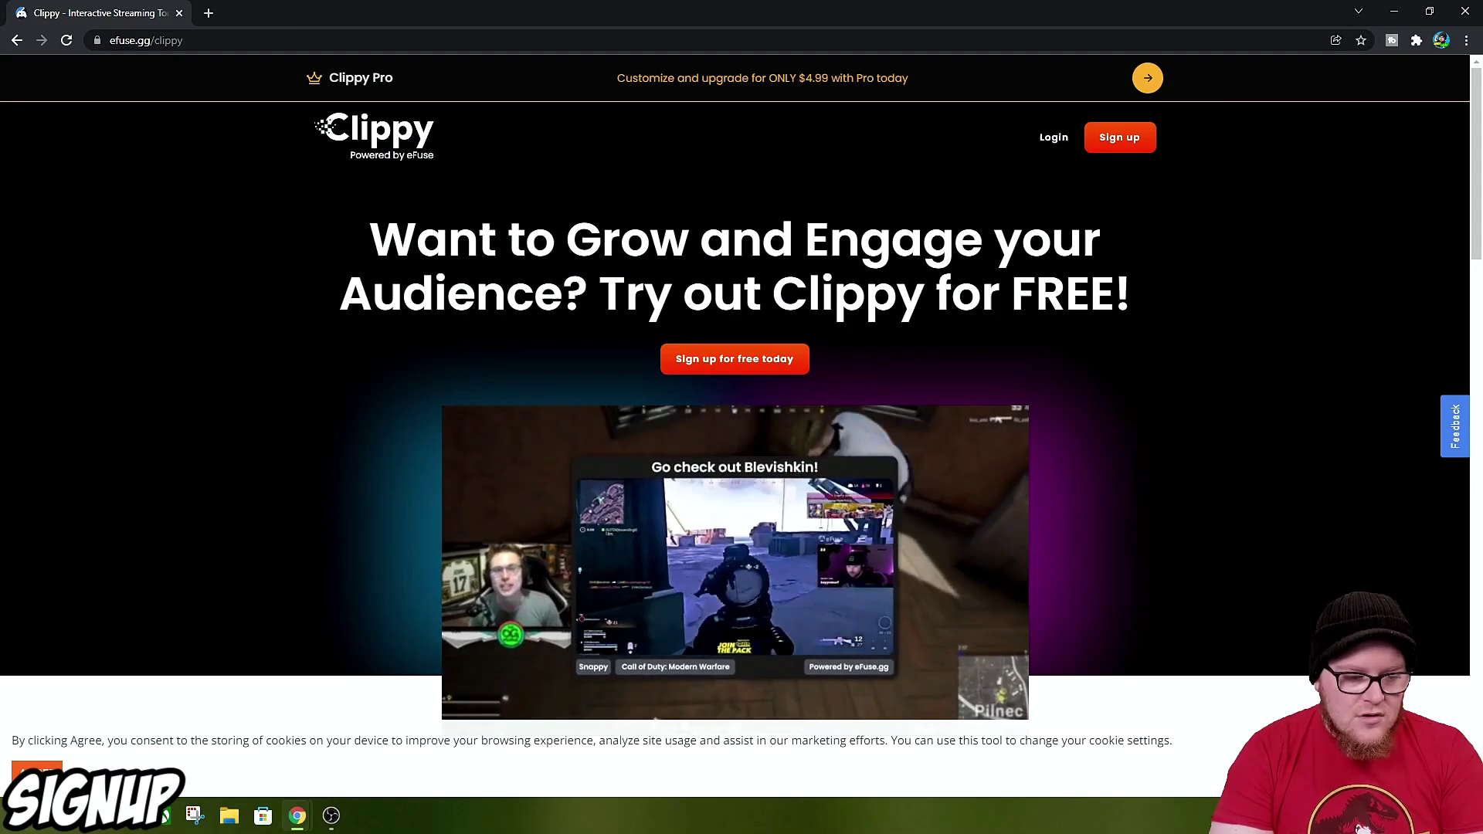
- Accept cookies and sign up for eFuse as a streamer or content creator
left_click(56, 772)
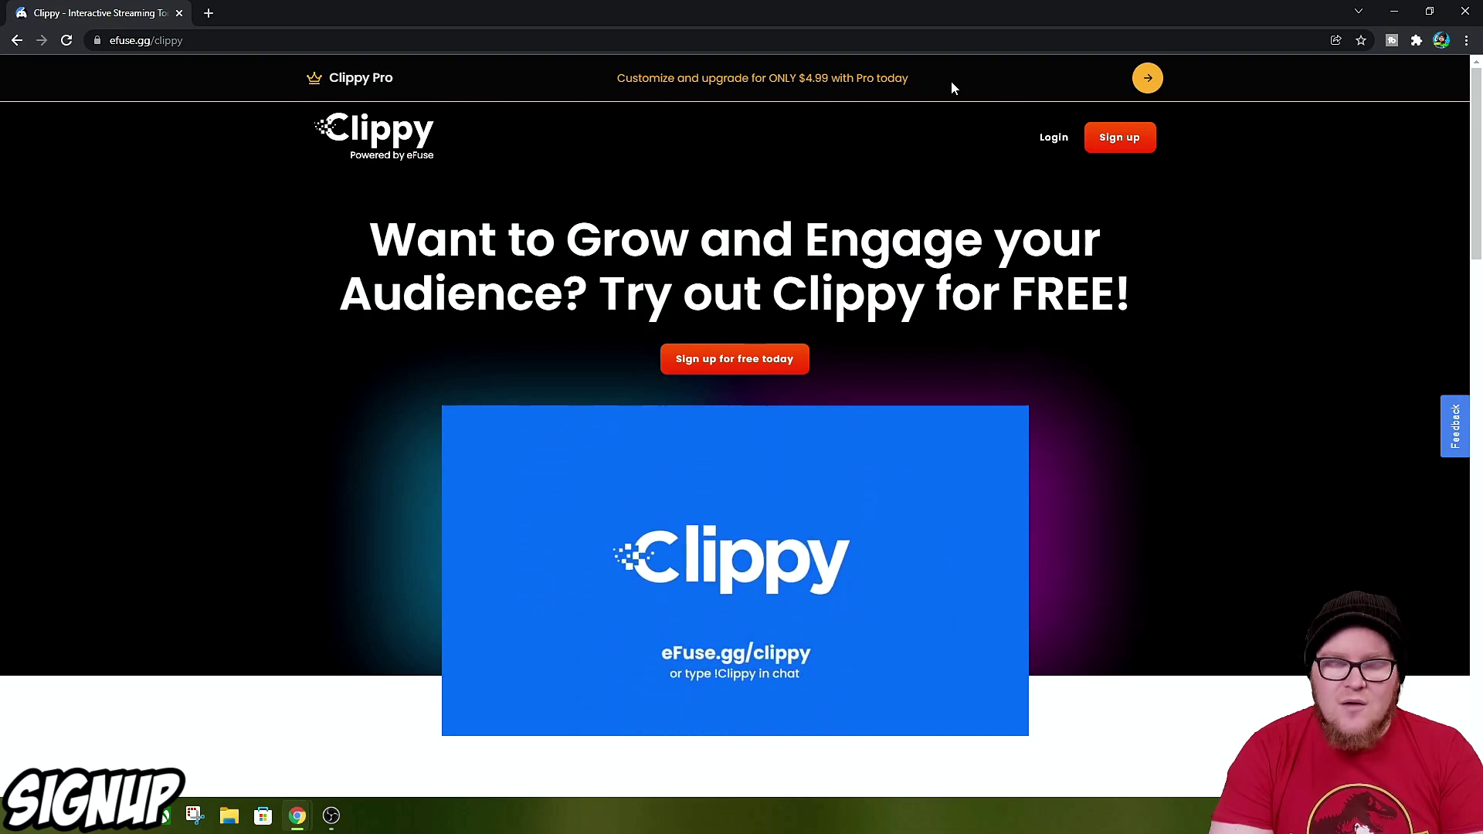
left_click(1131, 146)
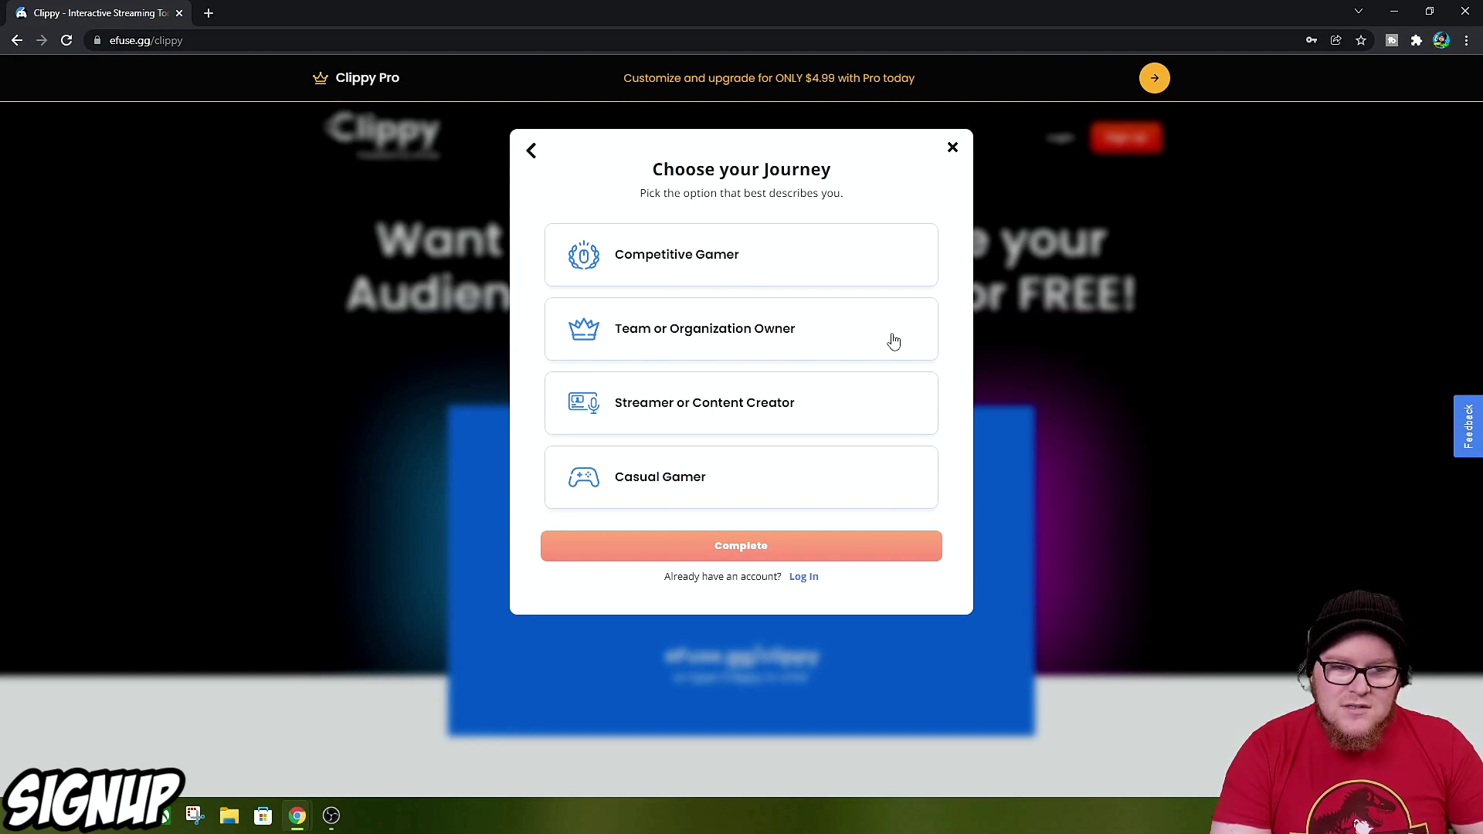
left_click(820, 411)
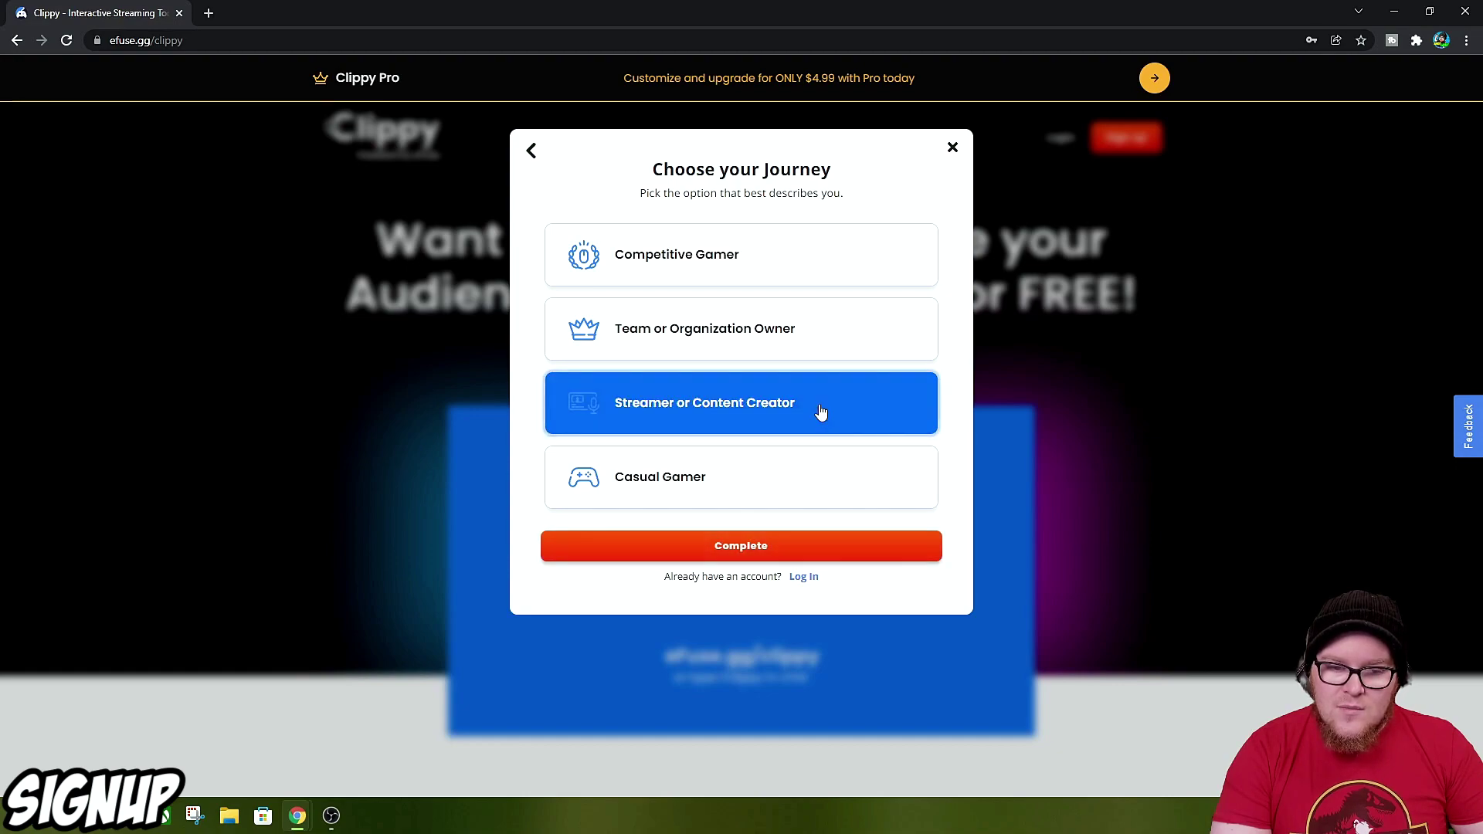
left_click(799, 552)
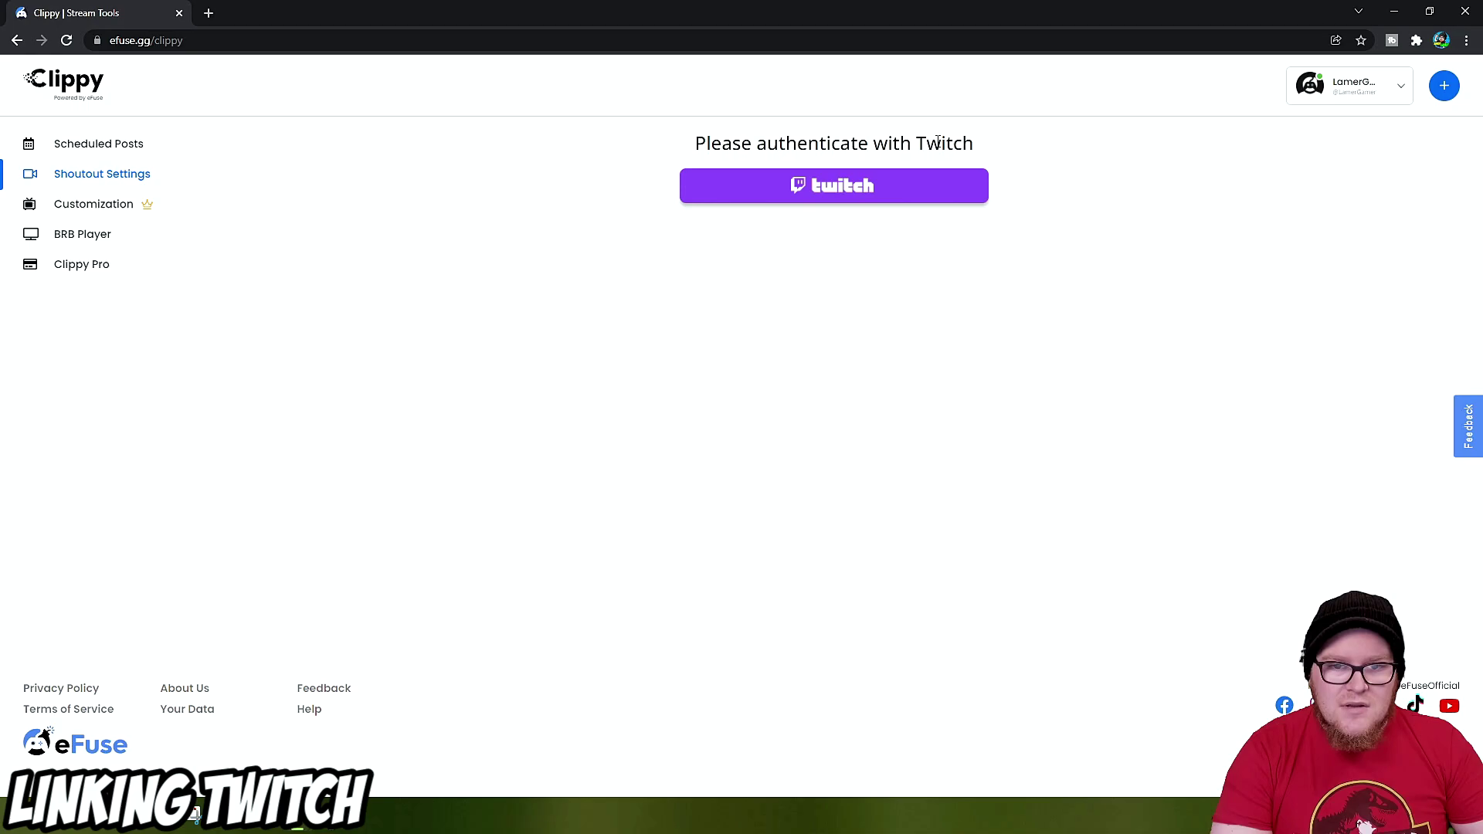
- Authorize eFuse on Twitch, then copy the personal Clippy overlay URL
left_click(856, 198)
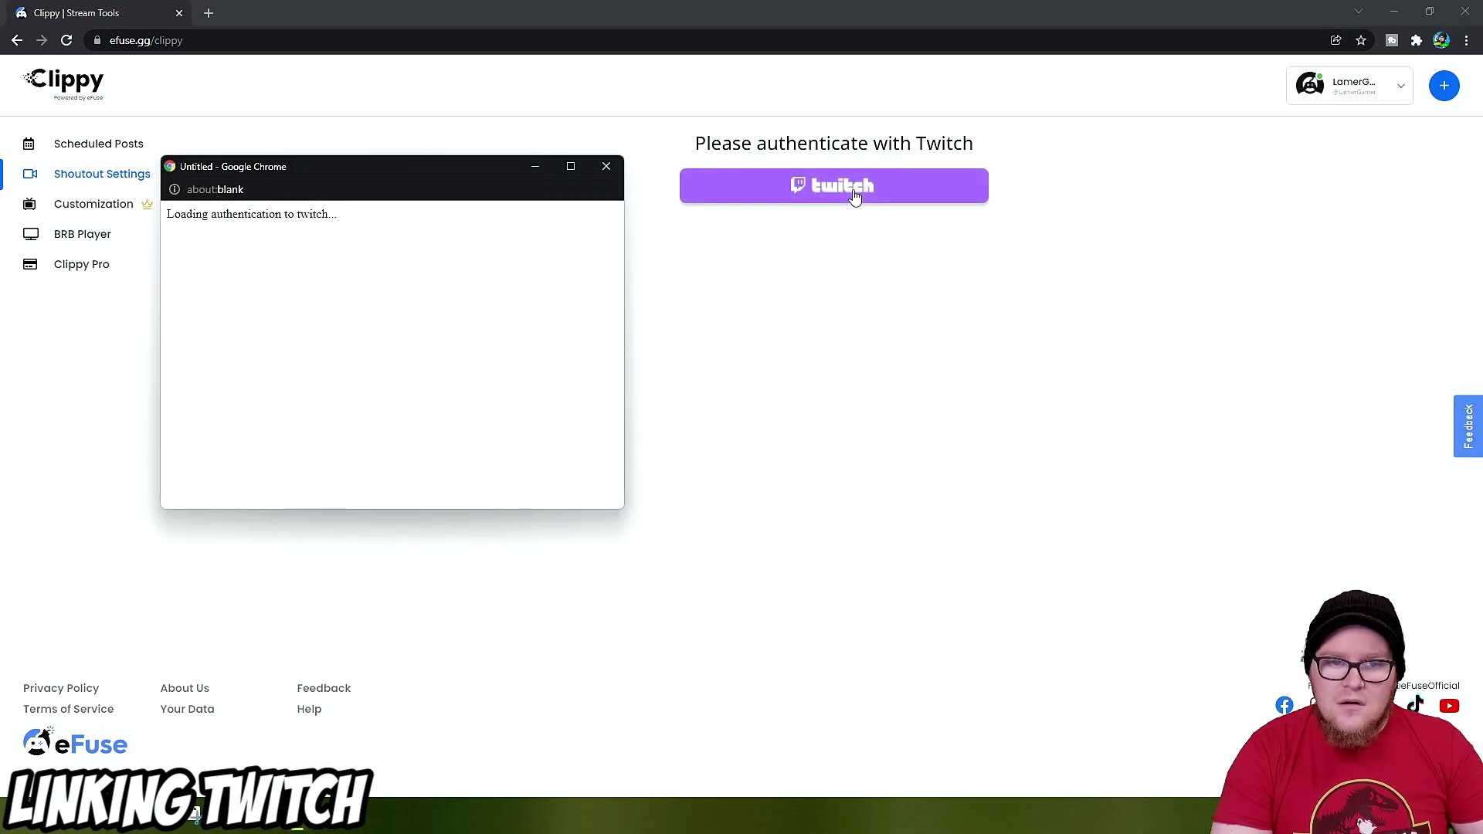
scroll(348, 386, "down", 5)
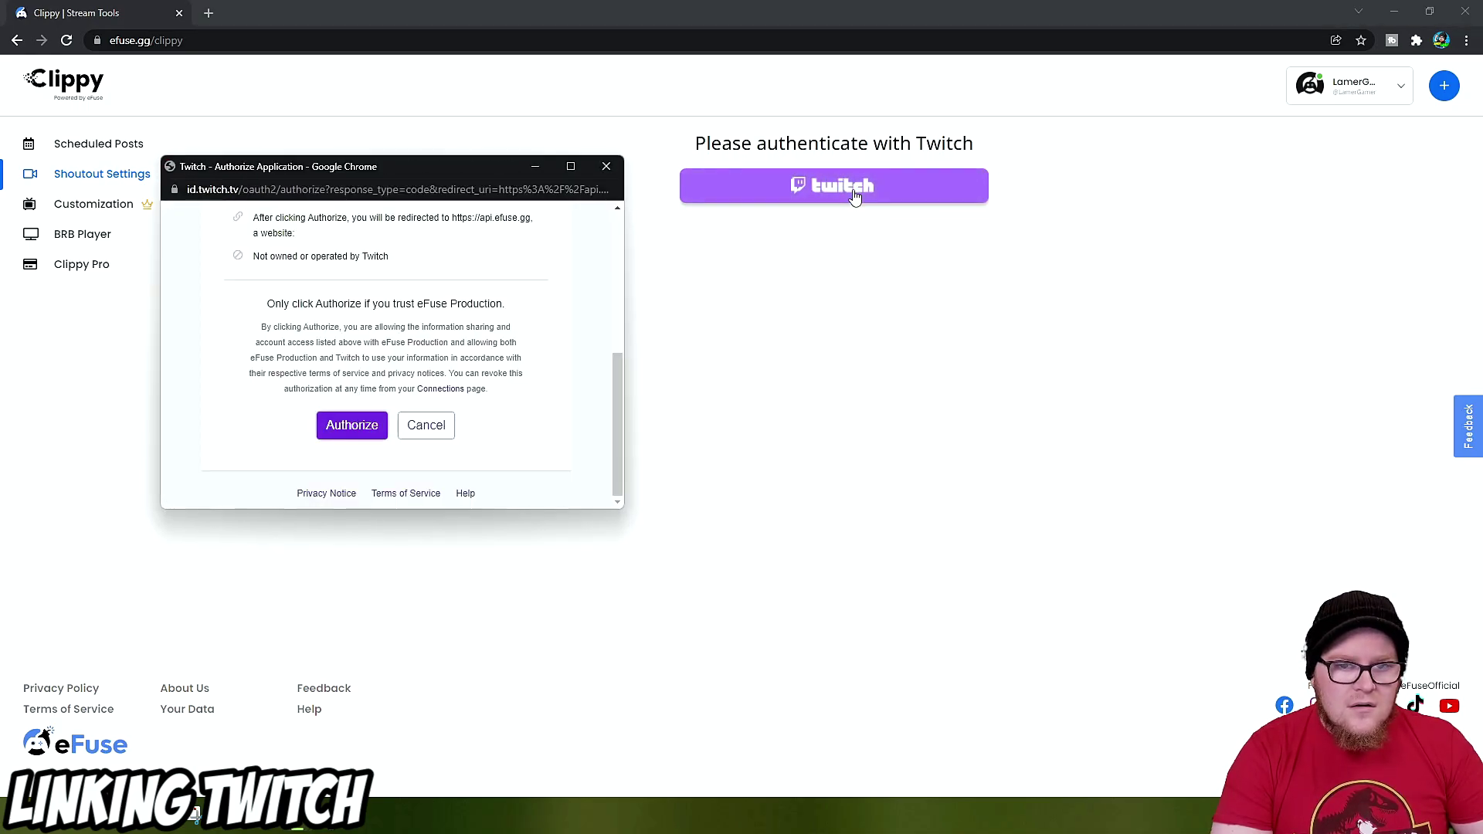
left_click(342, 434)
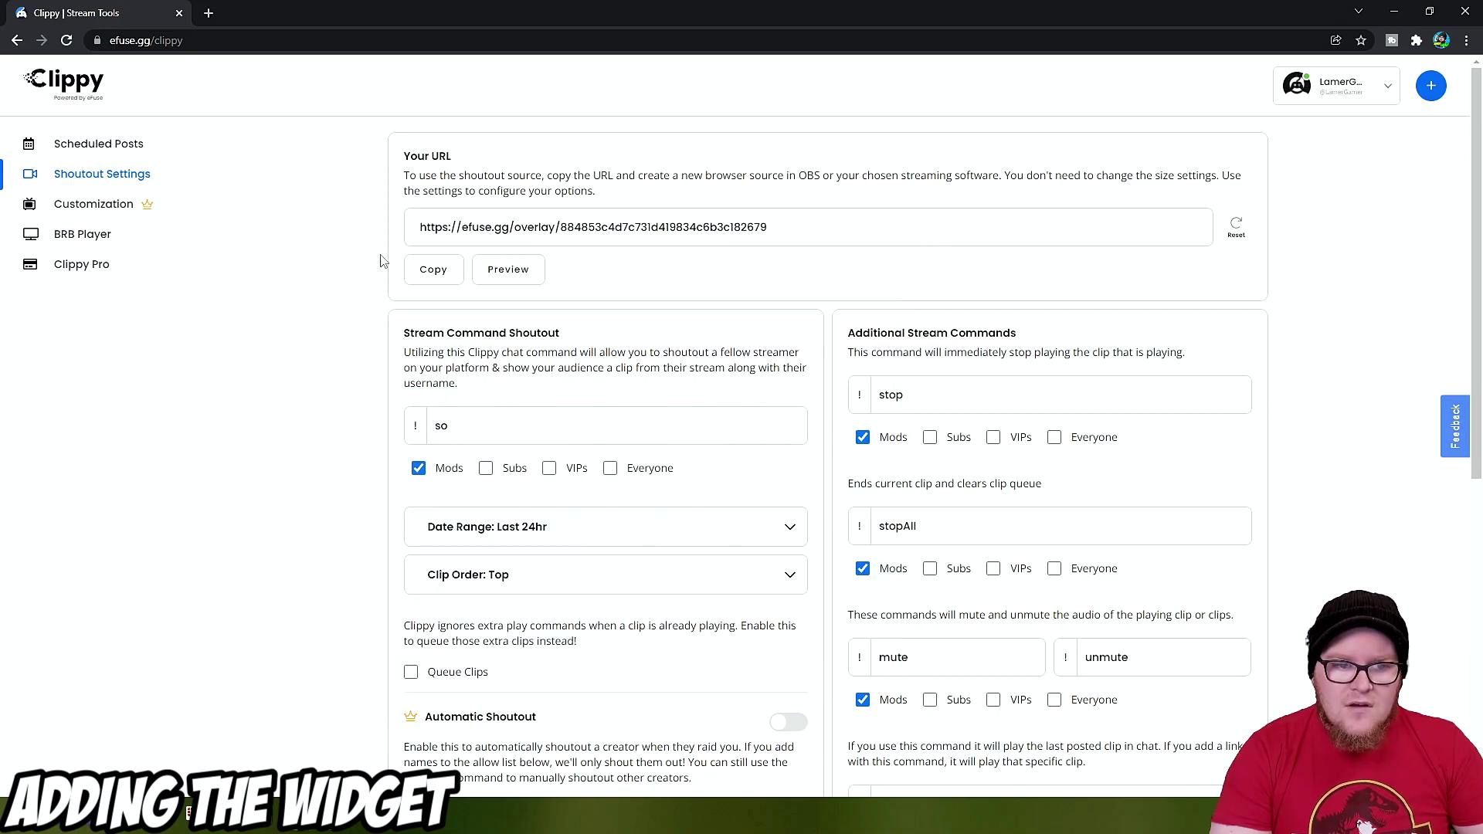
left_click(423, 276)
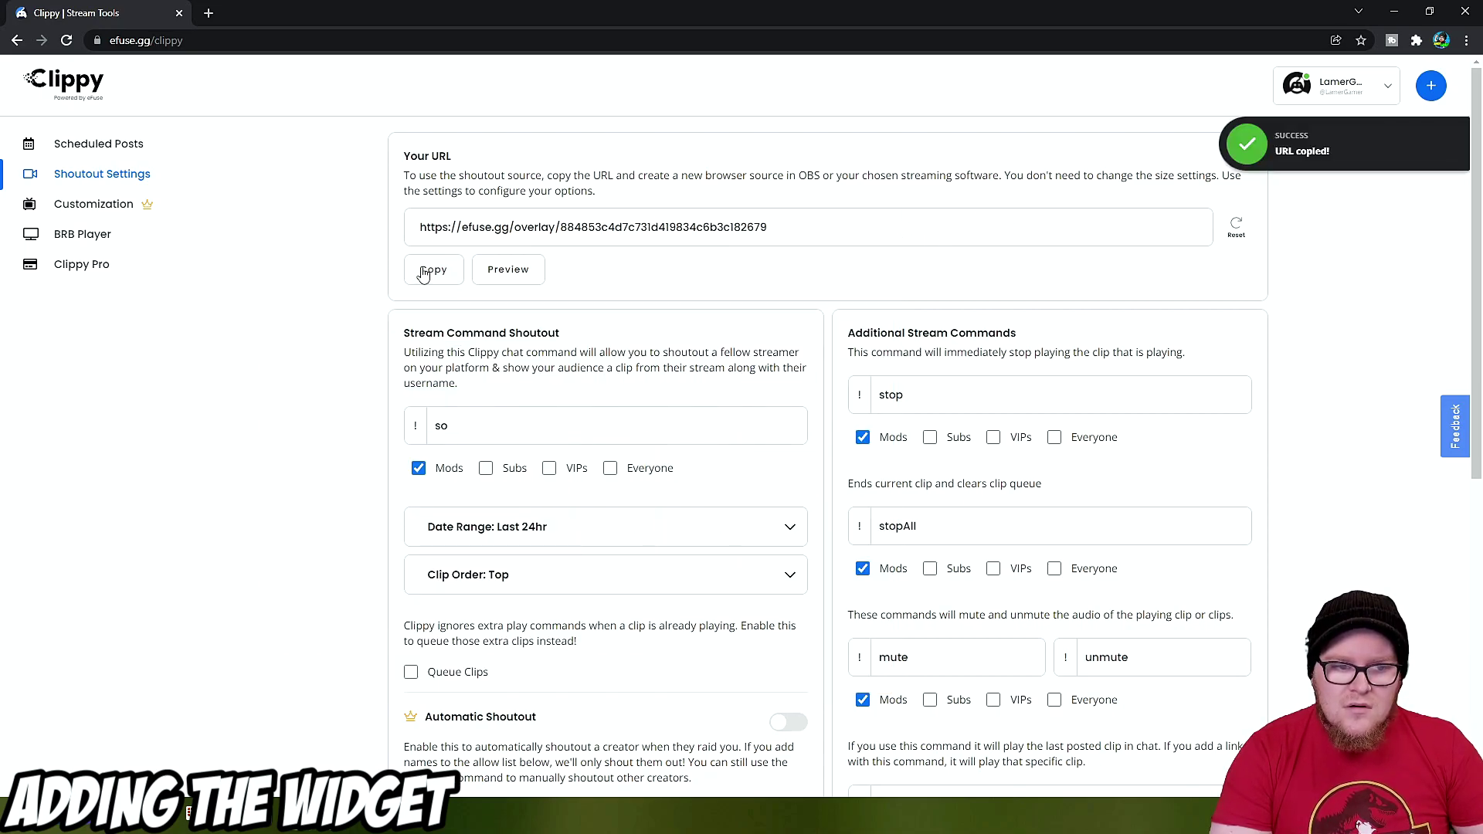
- Add a new OBS browser source named 'Clippy Video Shoutout'
left_click(1321, 163)
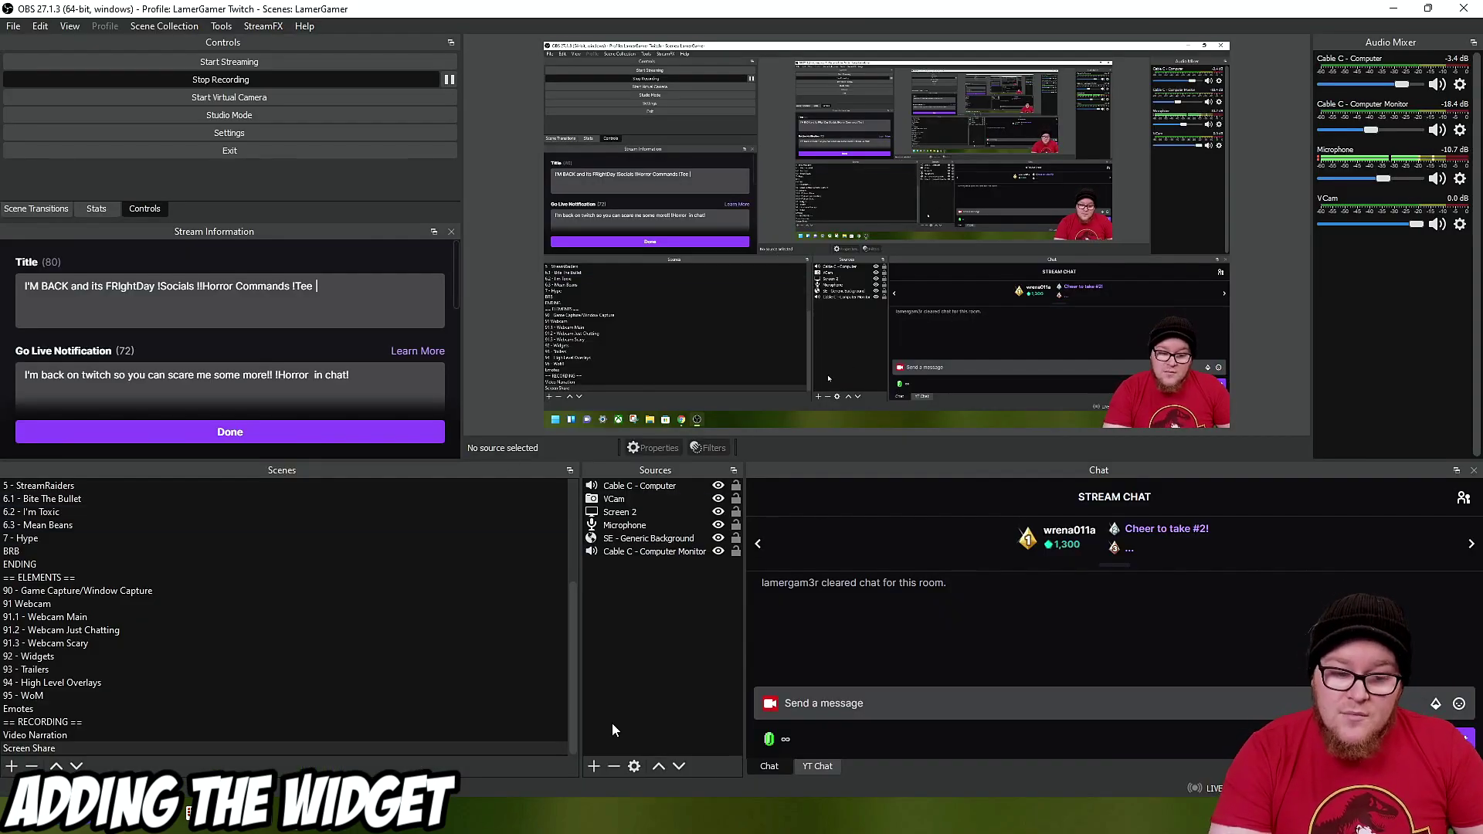
left_click(594, 766)
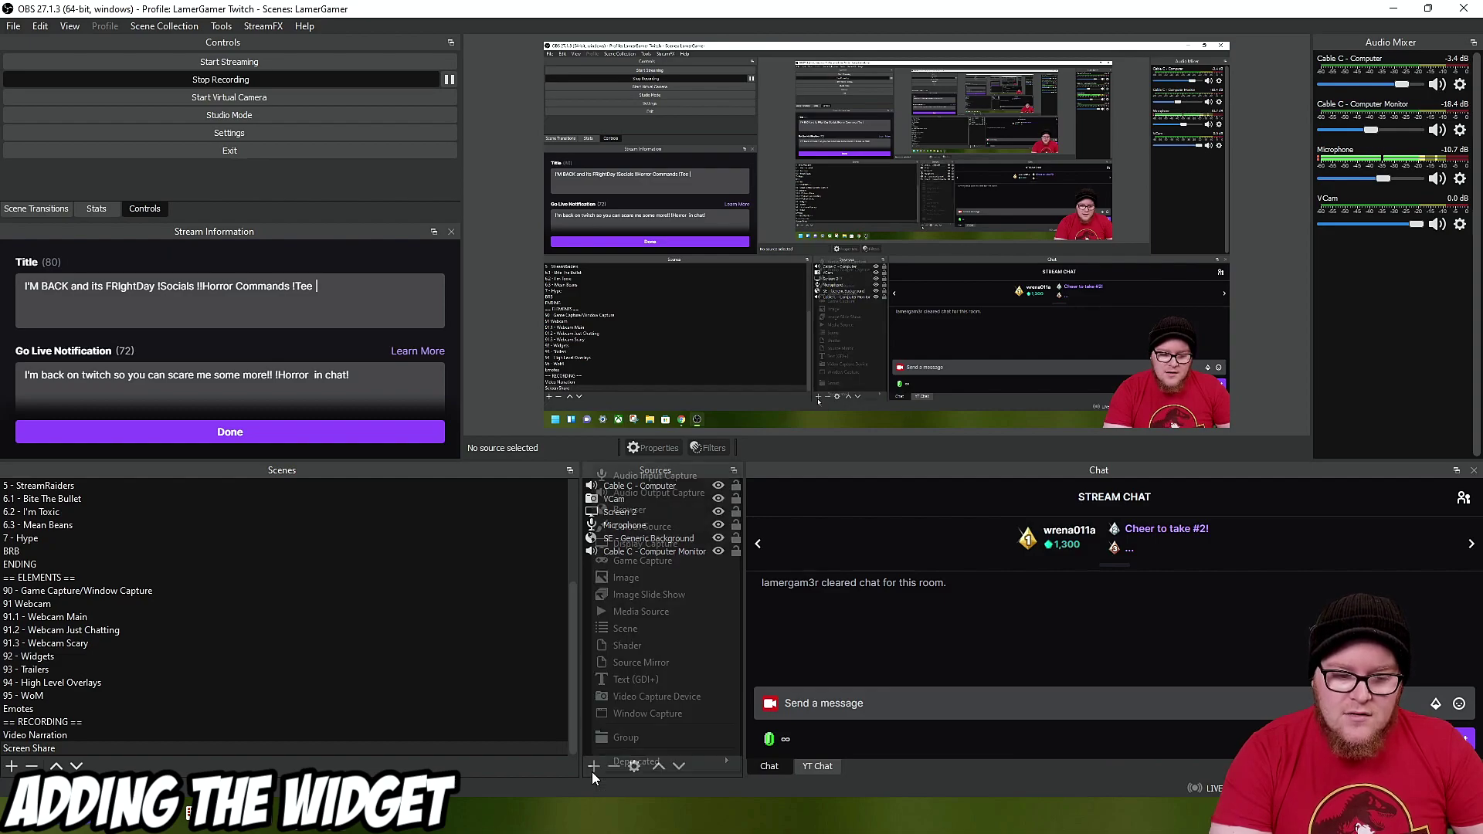
left_click(657, 516)
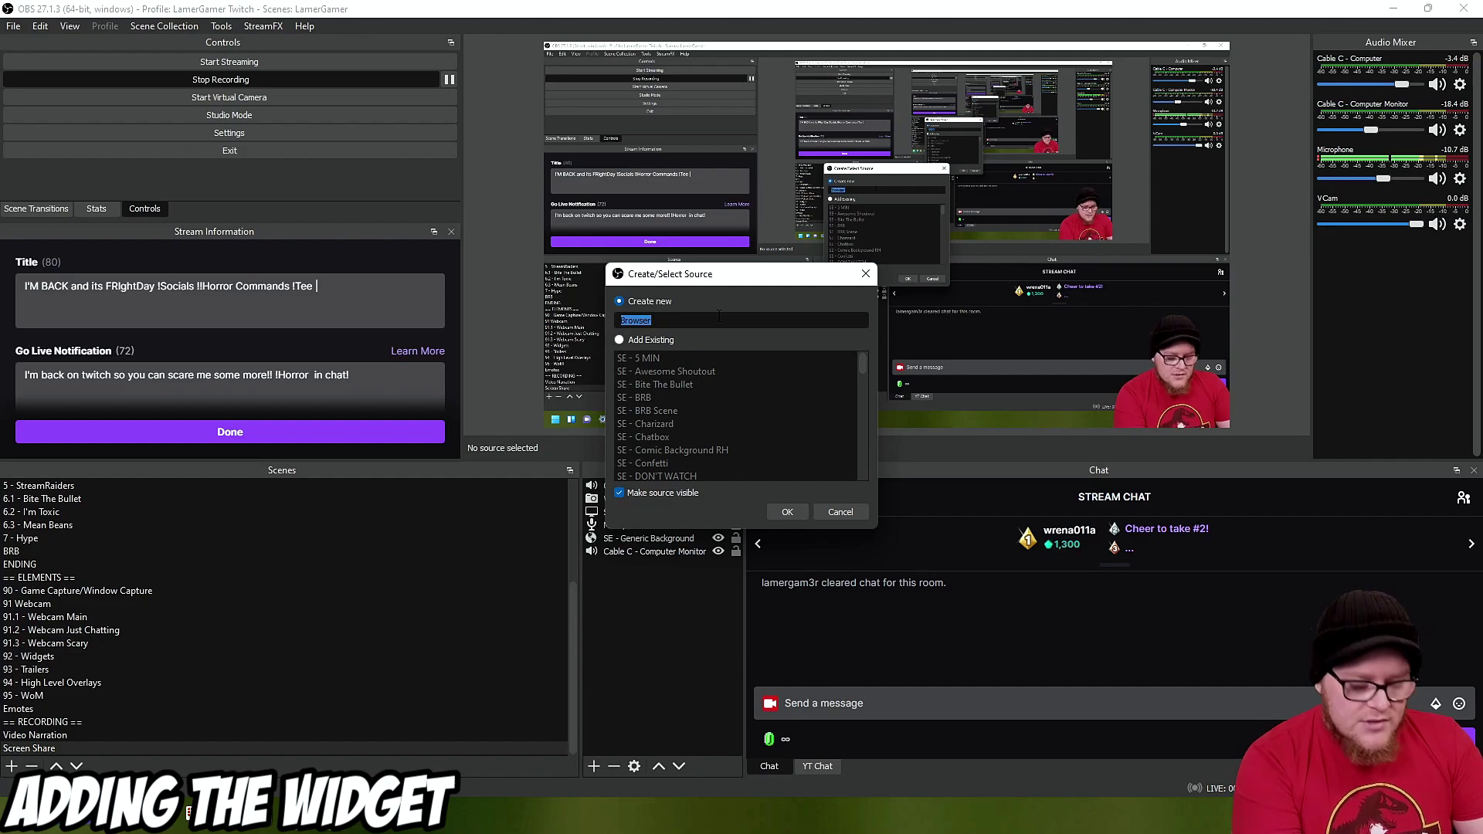
type("Video Shoutout")
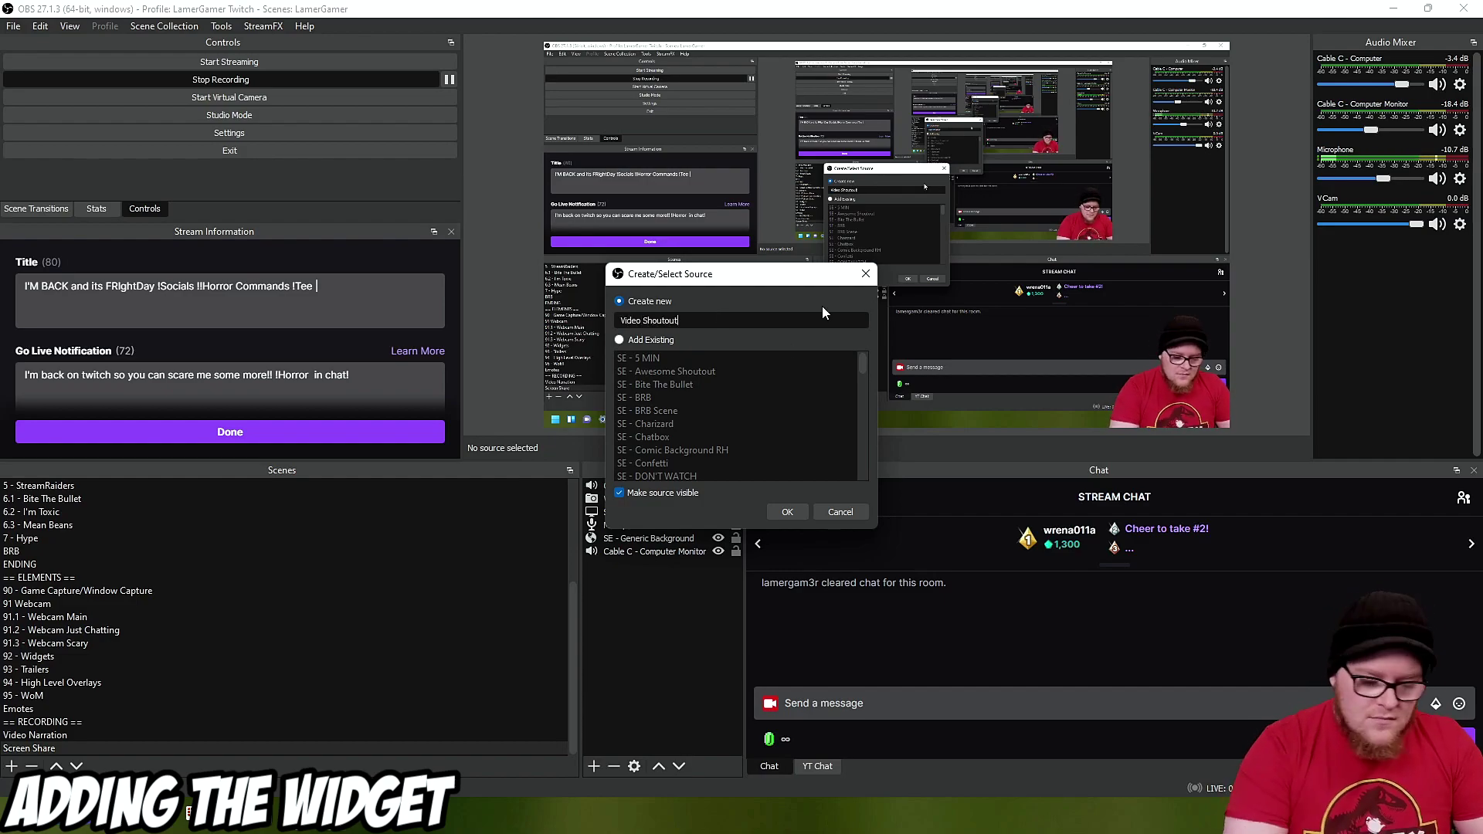
key("Home")
type("Clippy")
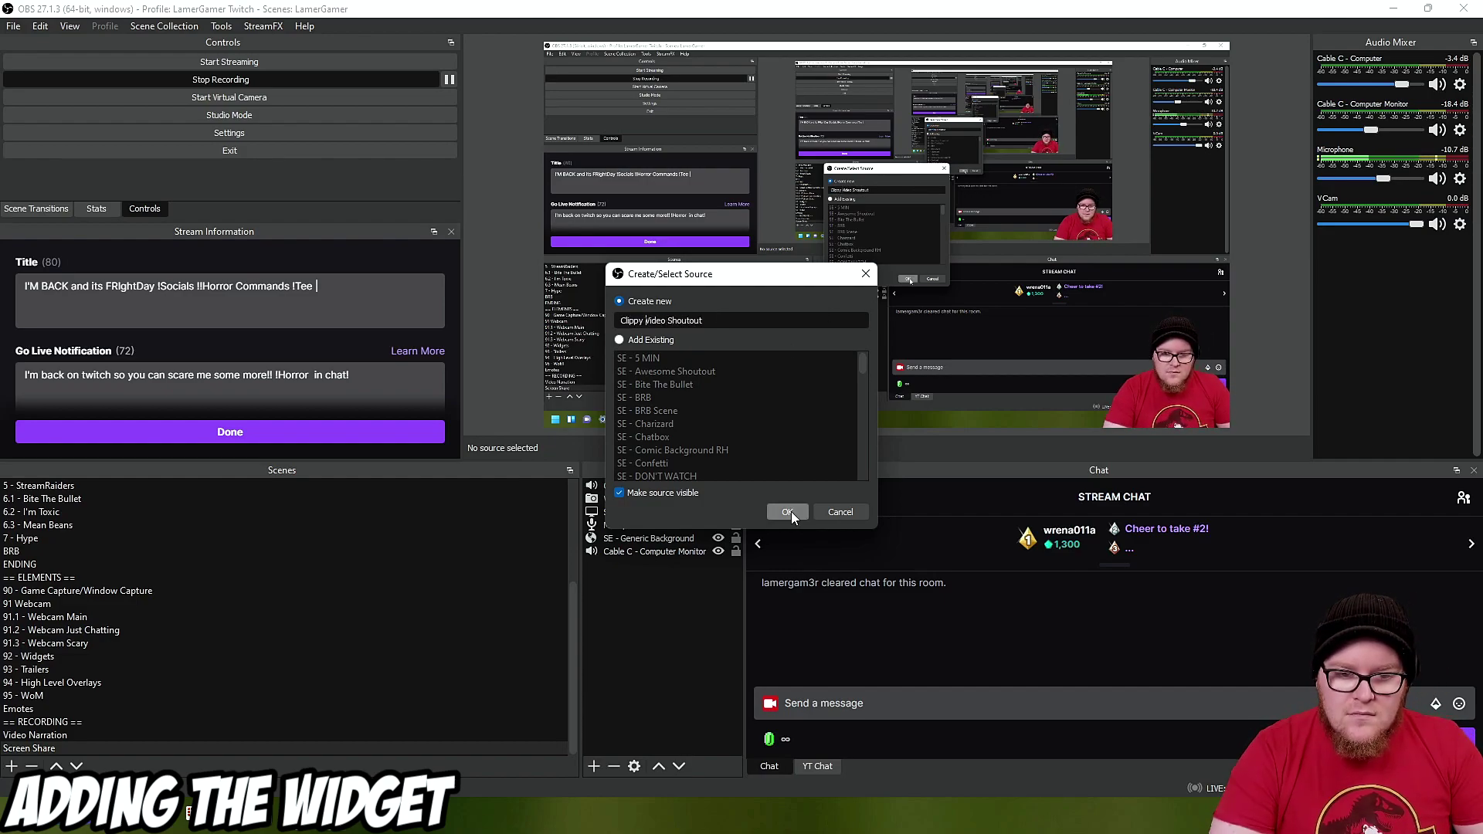
left_click(788, 512)
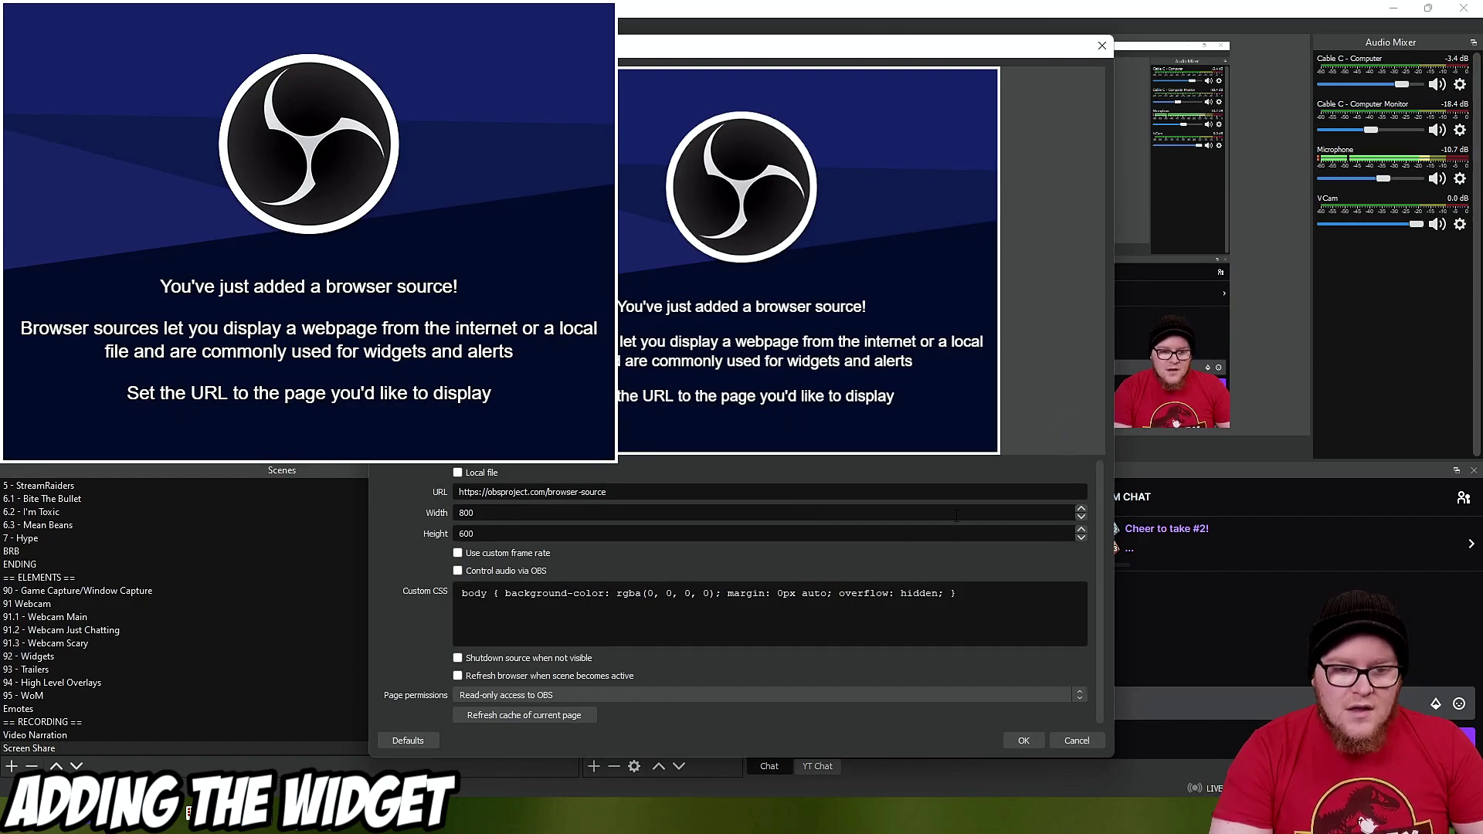
- Set the source URL to the pasted Clippy overlay, enable Control audio via OBS, and save
triple_click(869, 492)
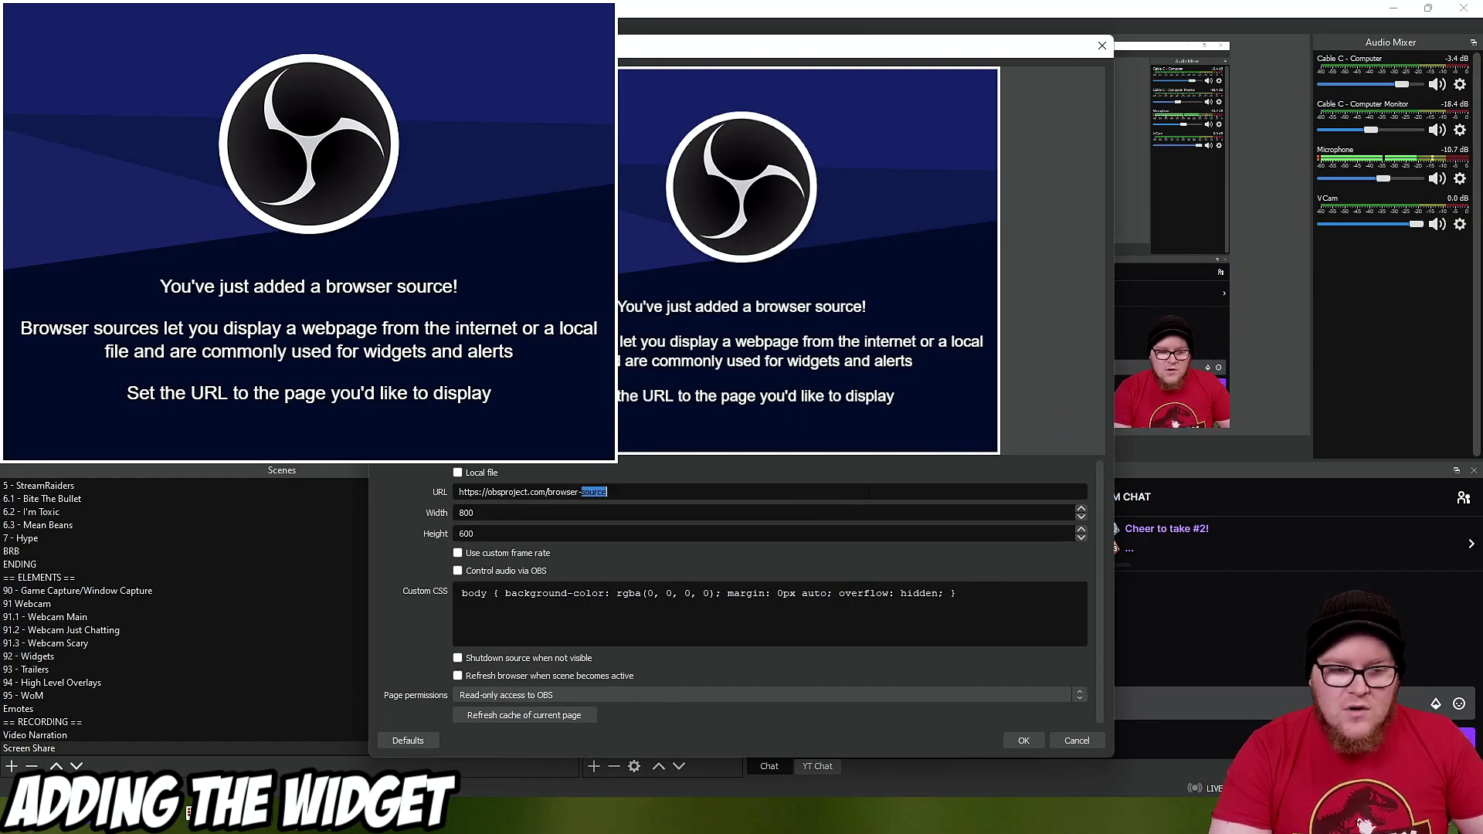
key("ctrl+v")
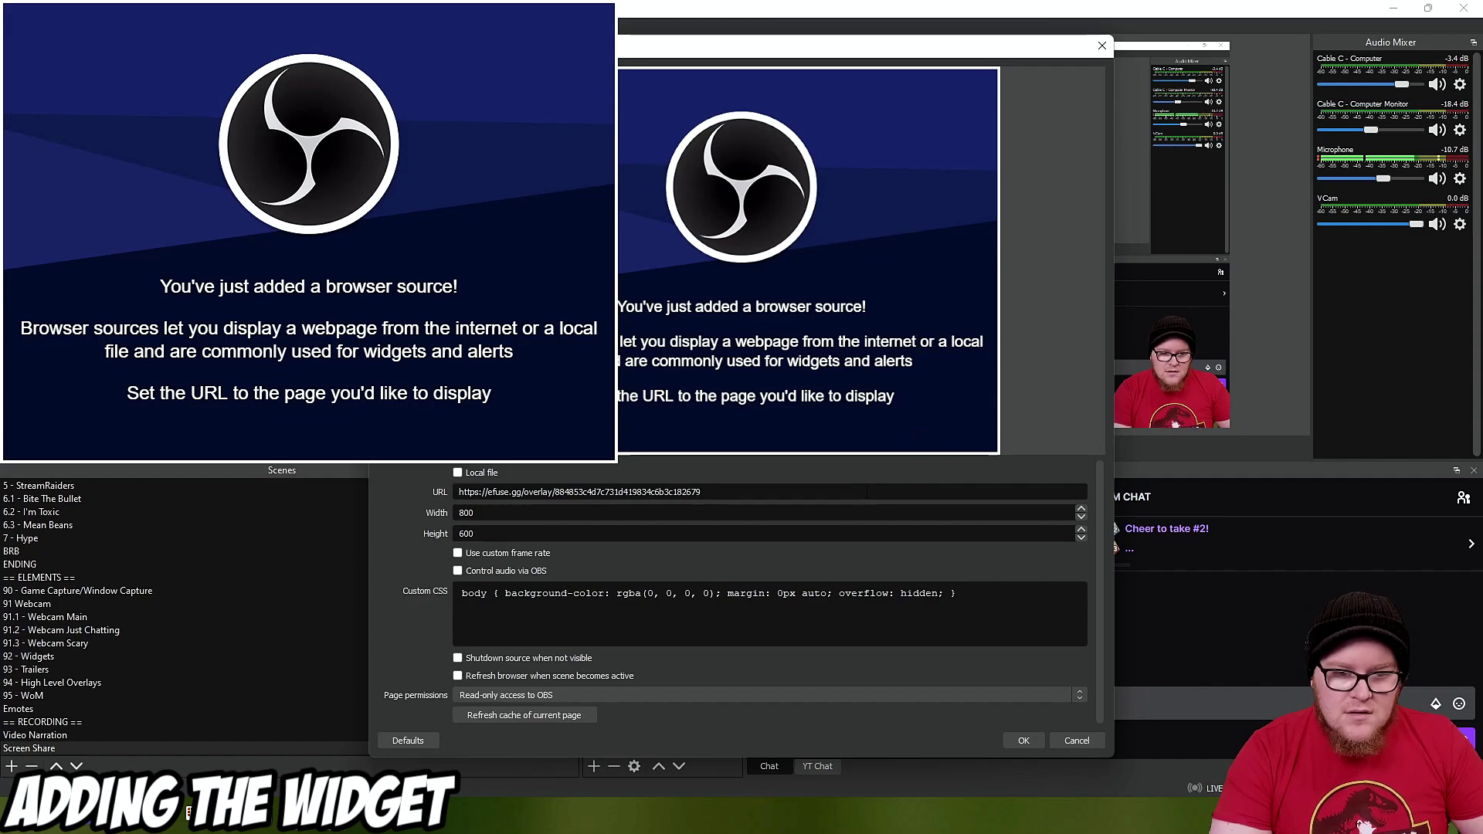
left_click(535, 574)
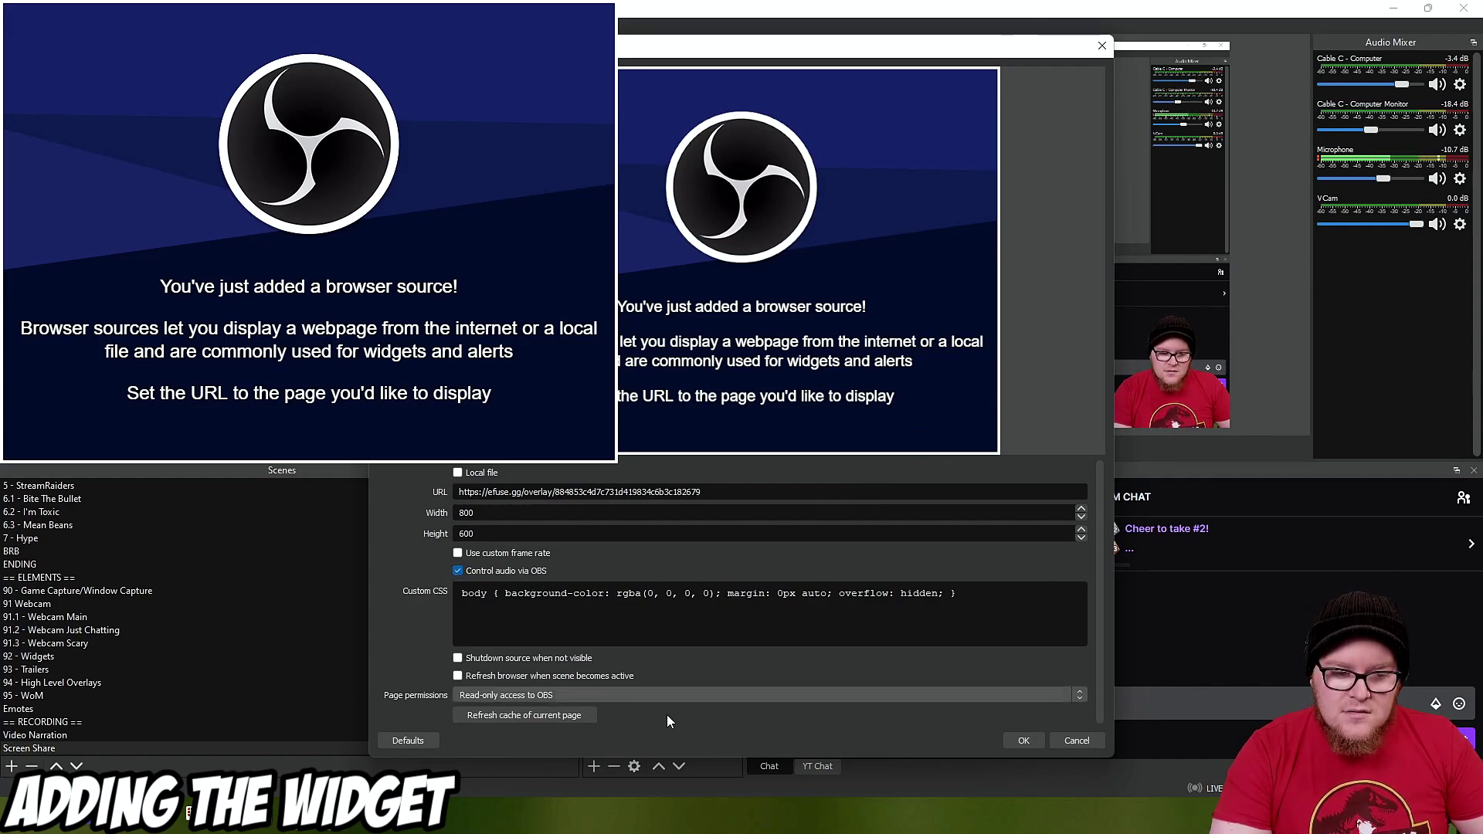
left_click(1023, 741)
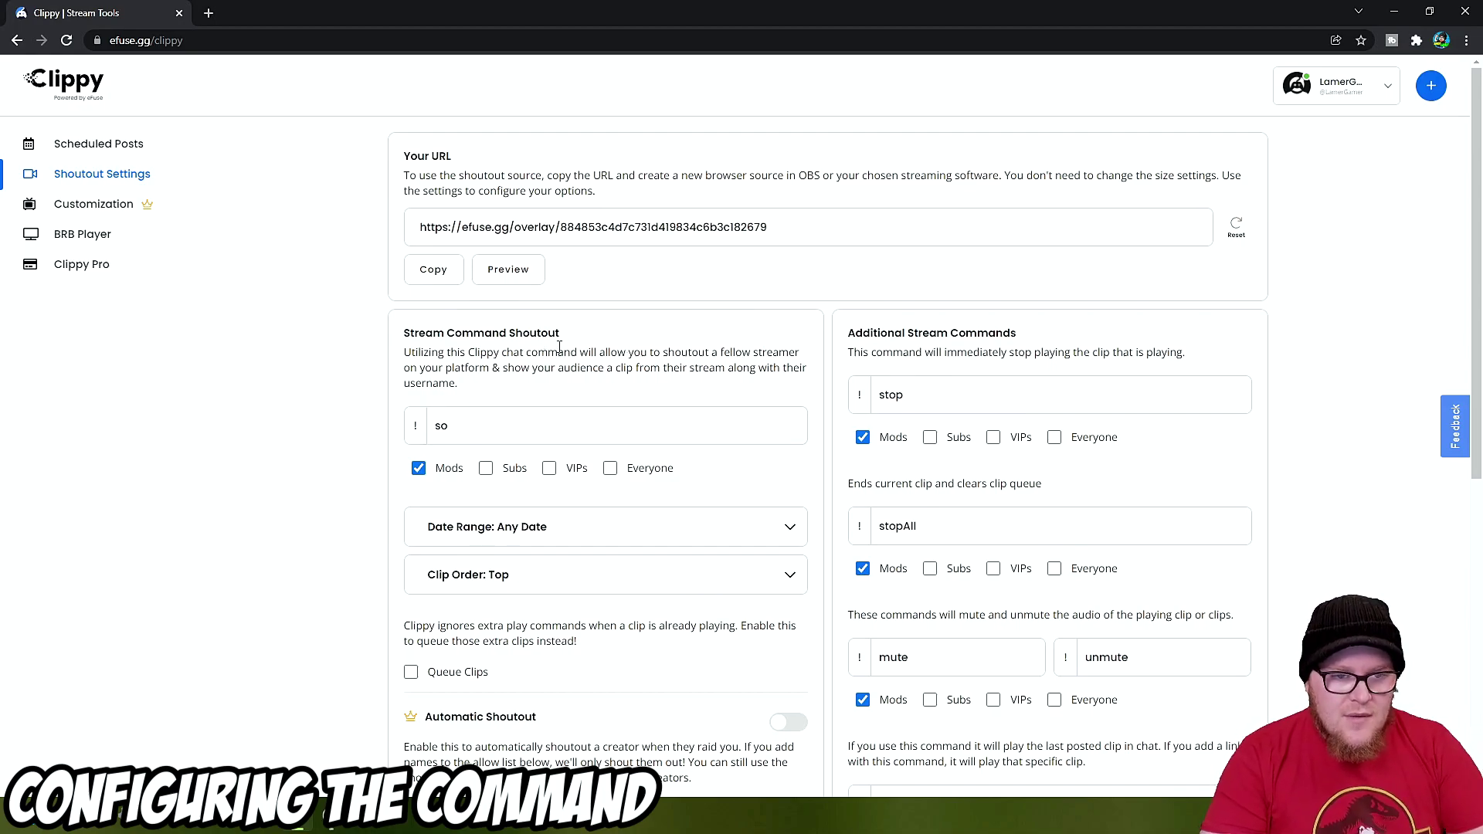
- Review the '!so' command name and toggle subscriber access, leaving mods permitted
left_click_drag(413, 357, 595, 352)
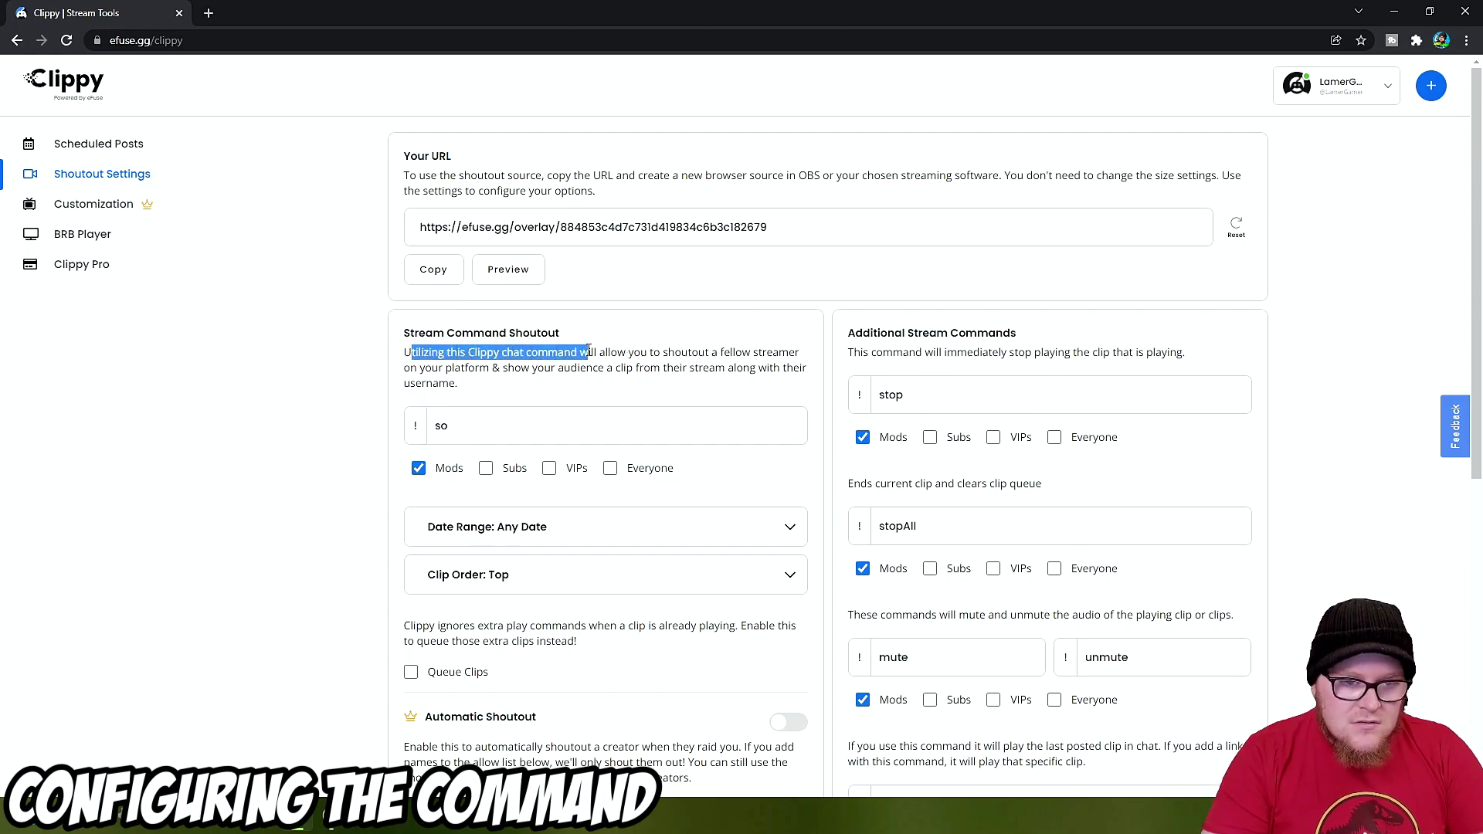
left_click(621, 353)
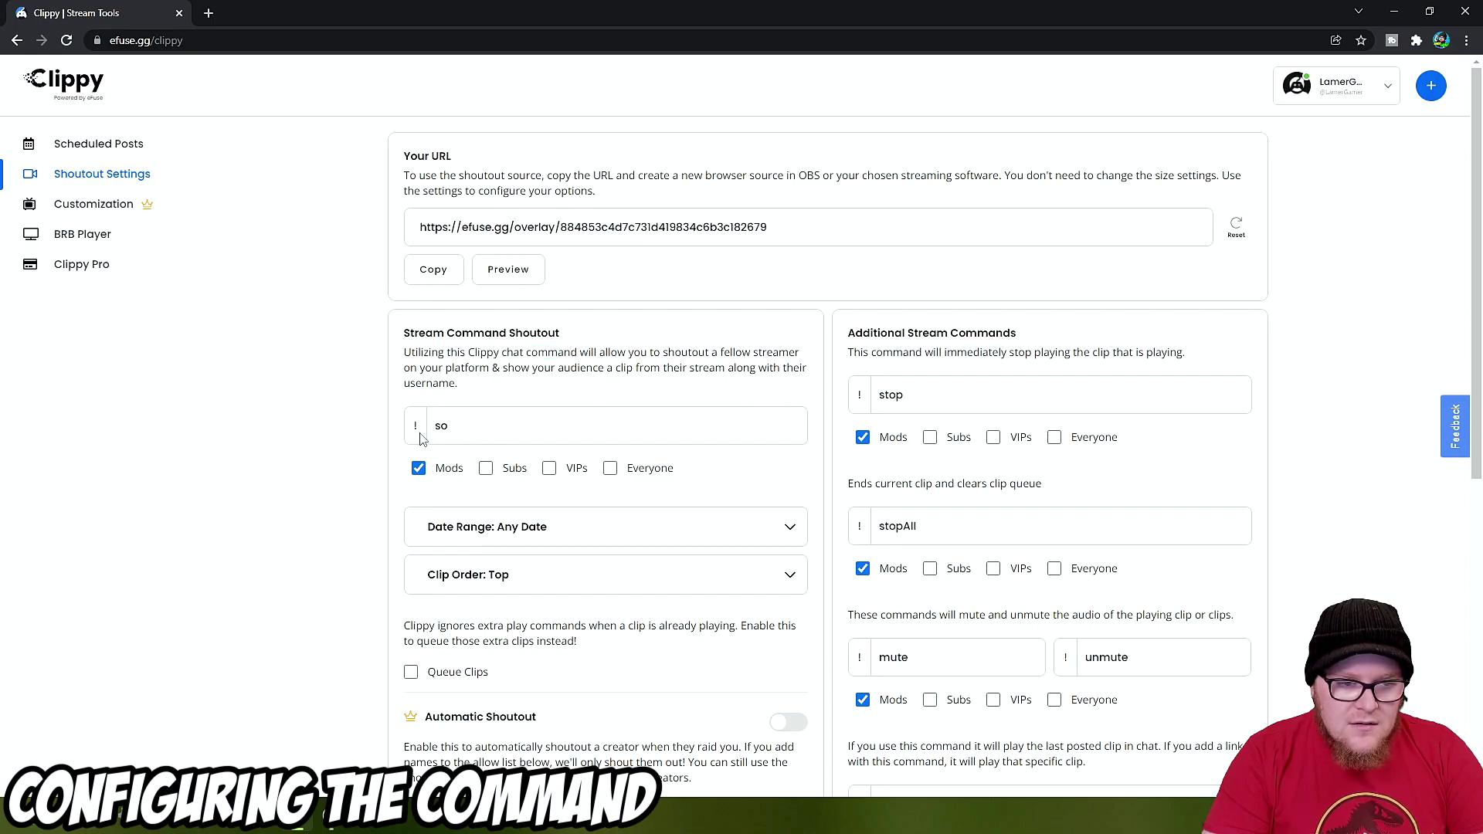
left_click(451, 429)
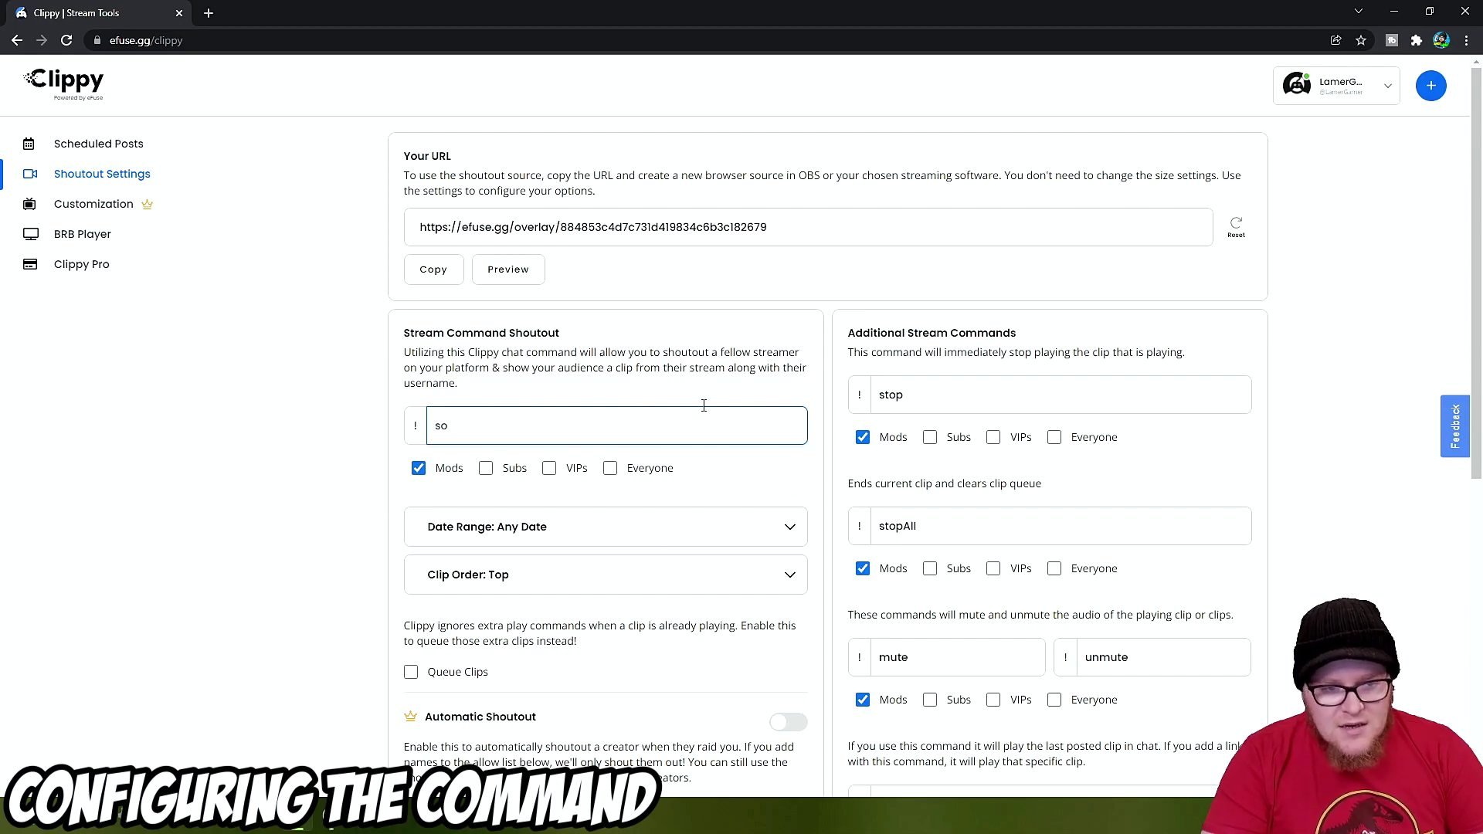
left_click(489, 469)
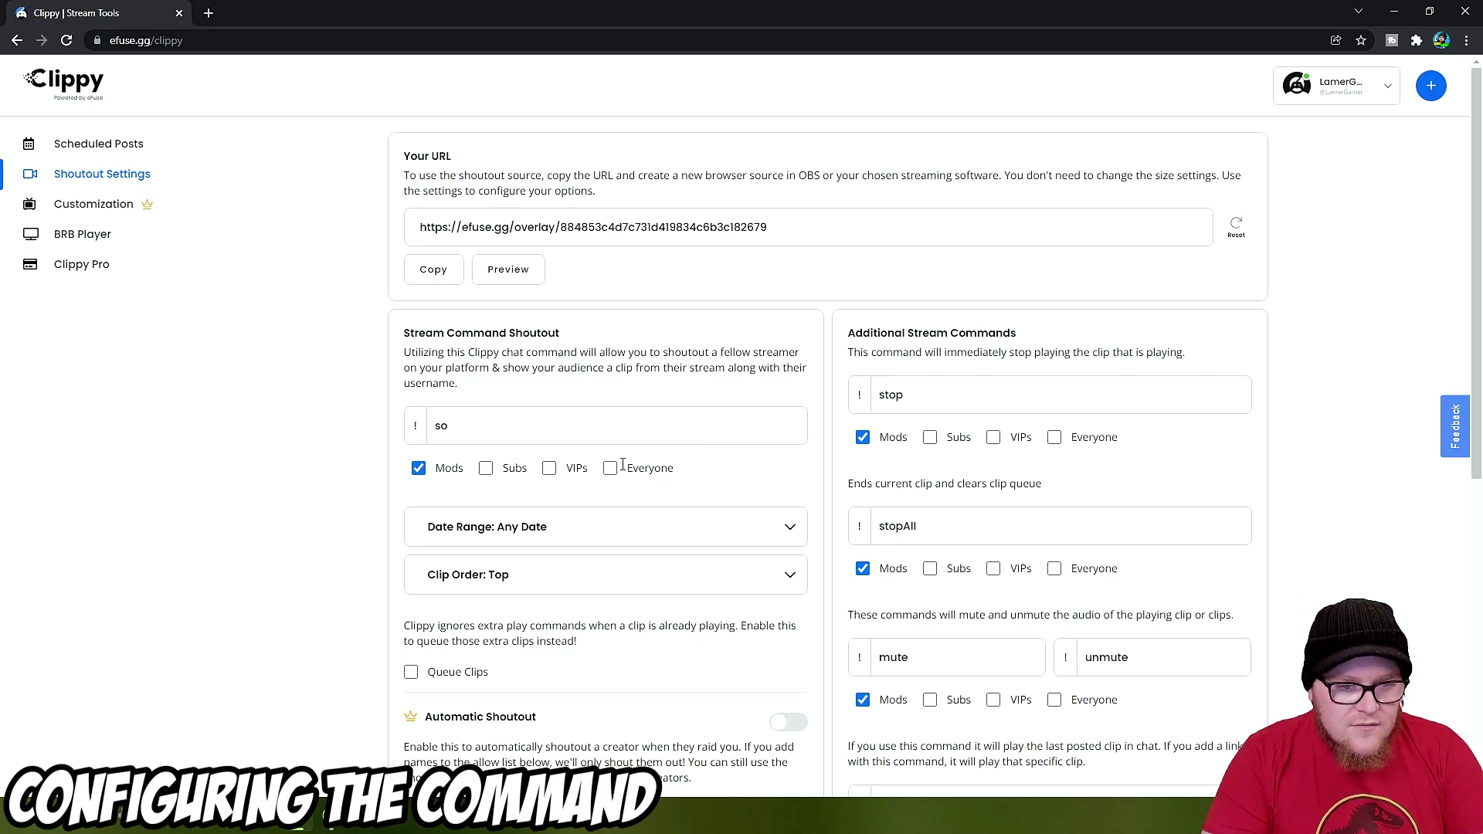
- Set Clip Order to Random and Date Range to Any Date
scroll(672, 374, "down", 1)
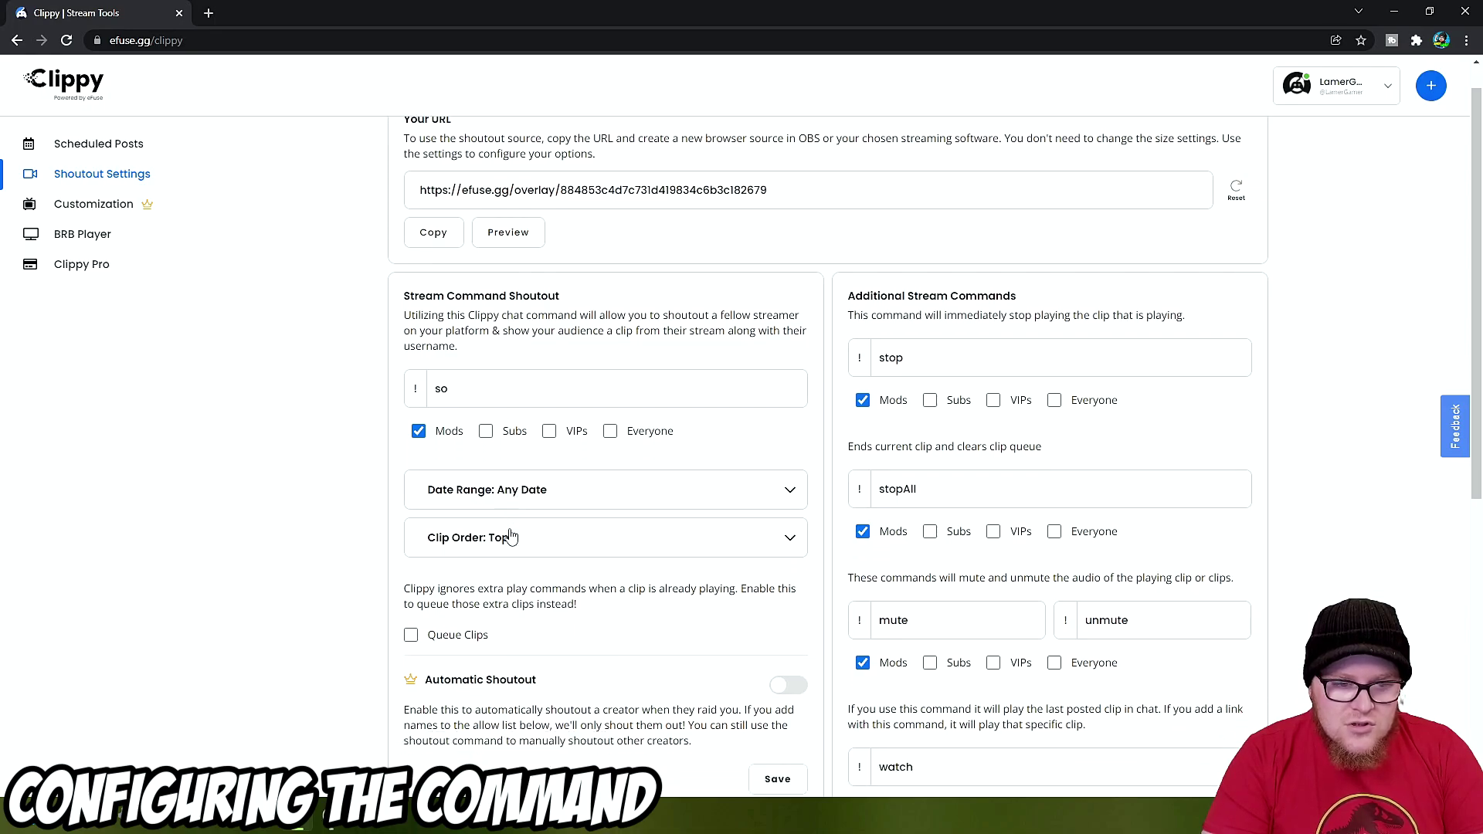
left_click(746, 451)
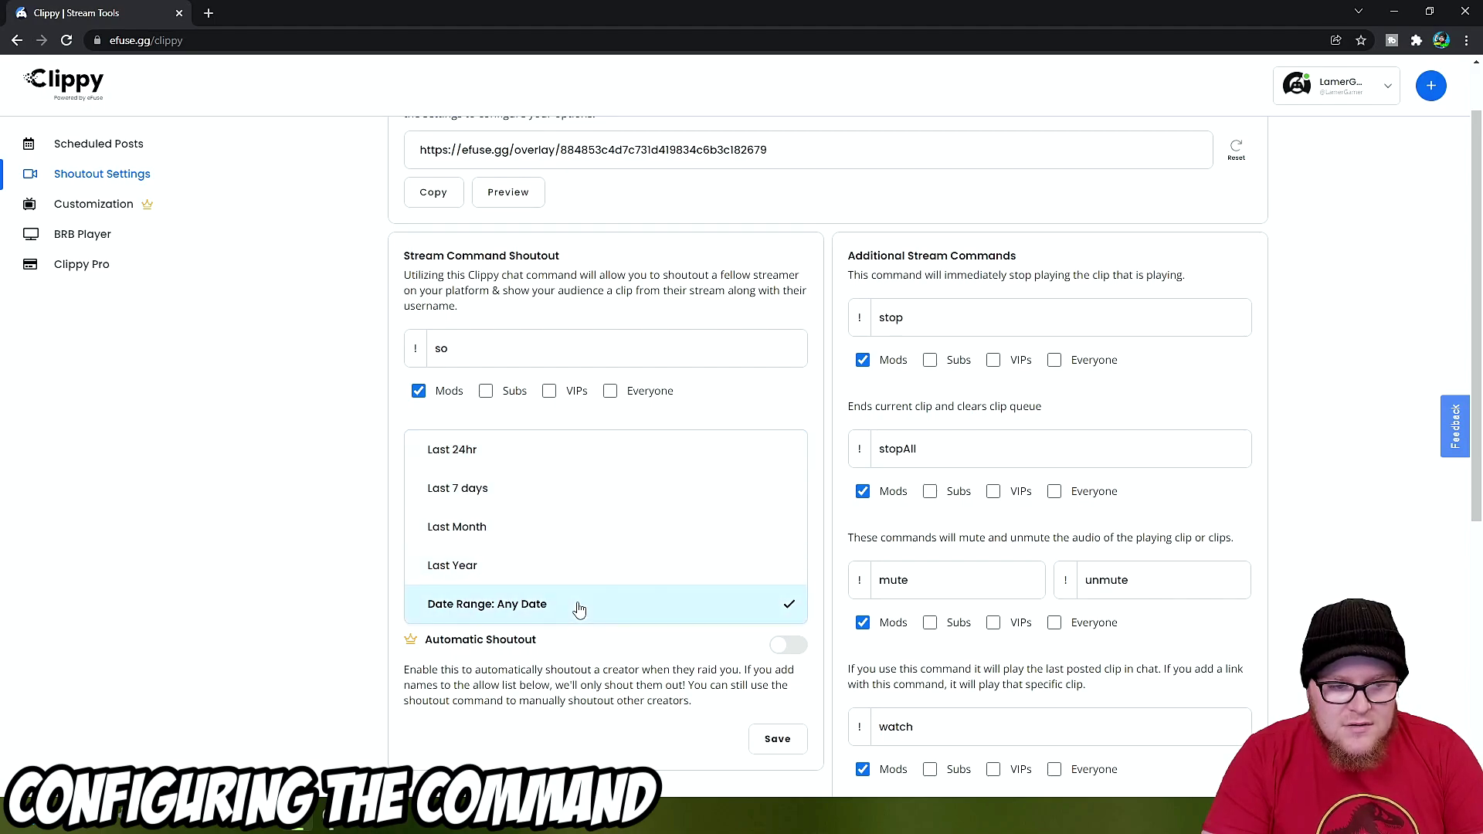
left_click(547, 497)
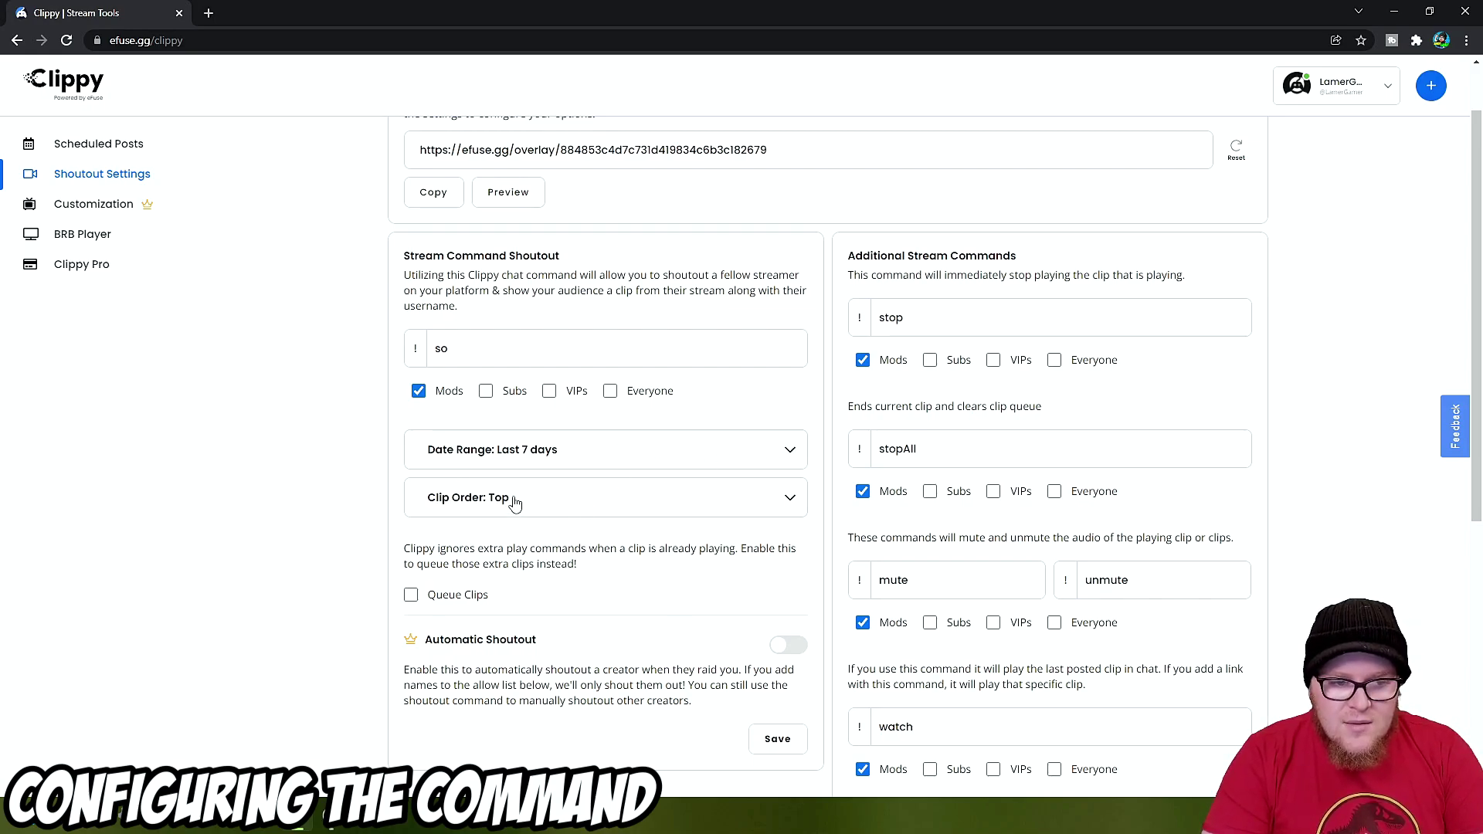
left_click(589, 506)
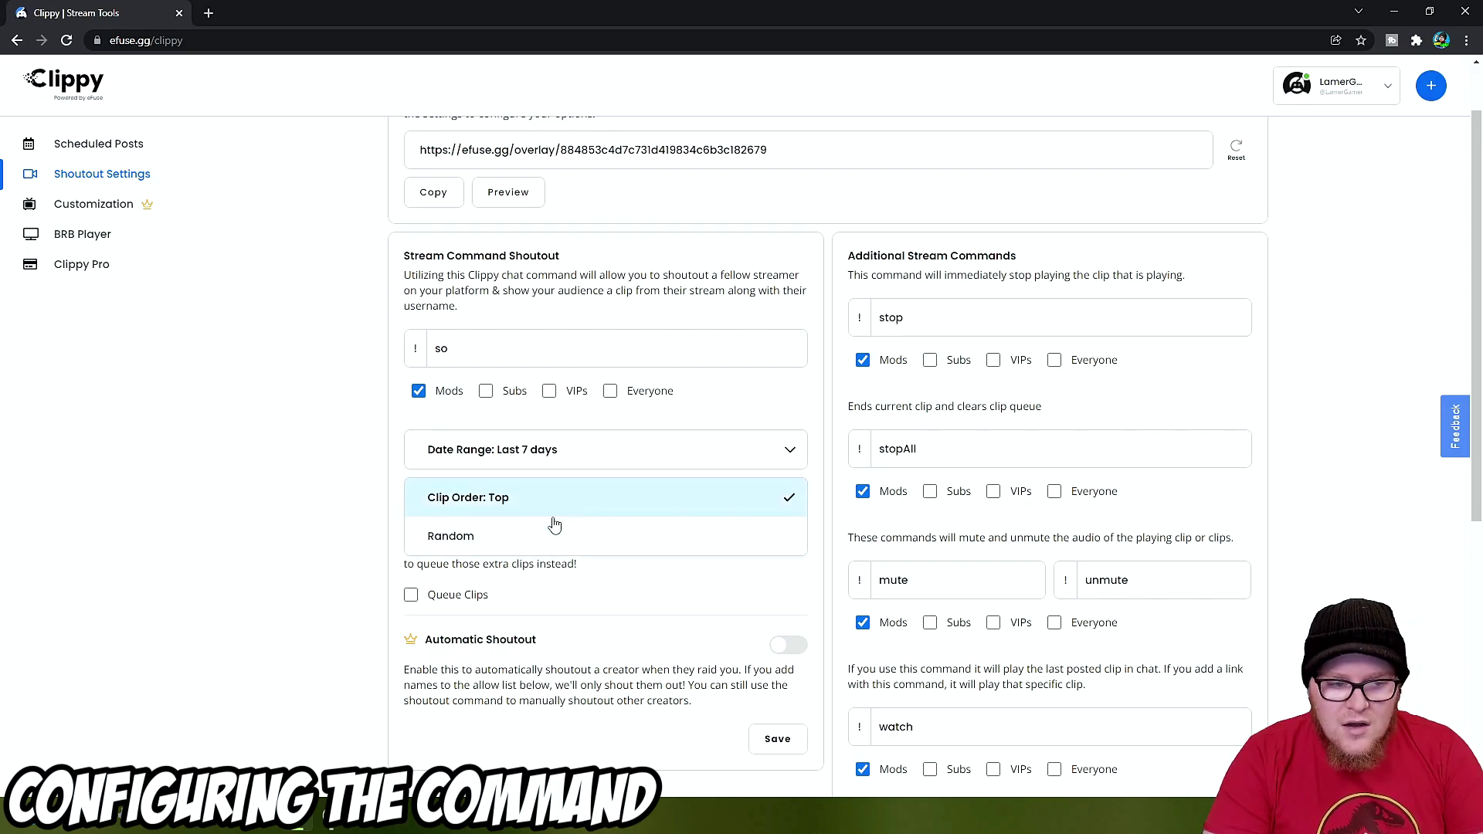
left_click(516, 544)
left_click(657, 454)
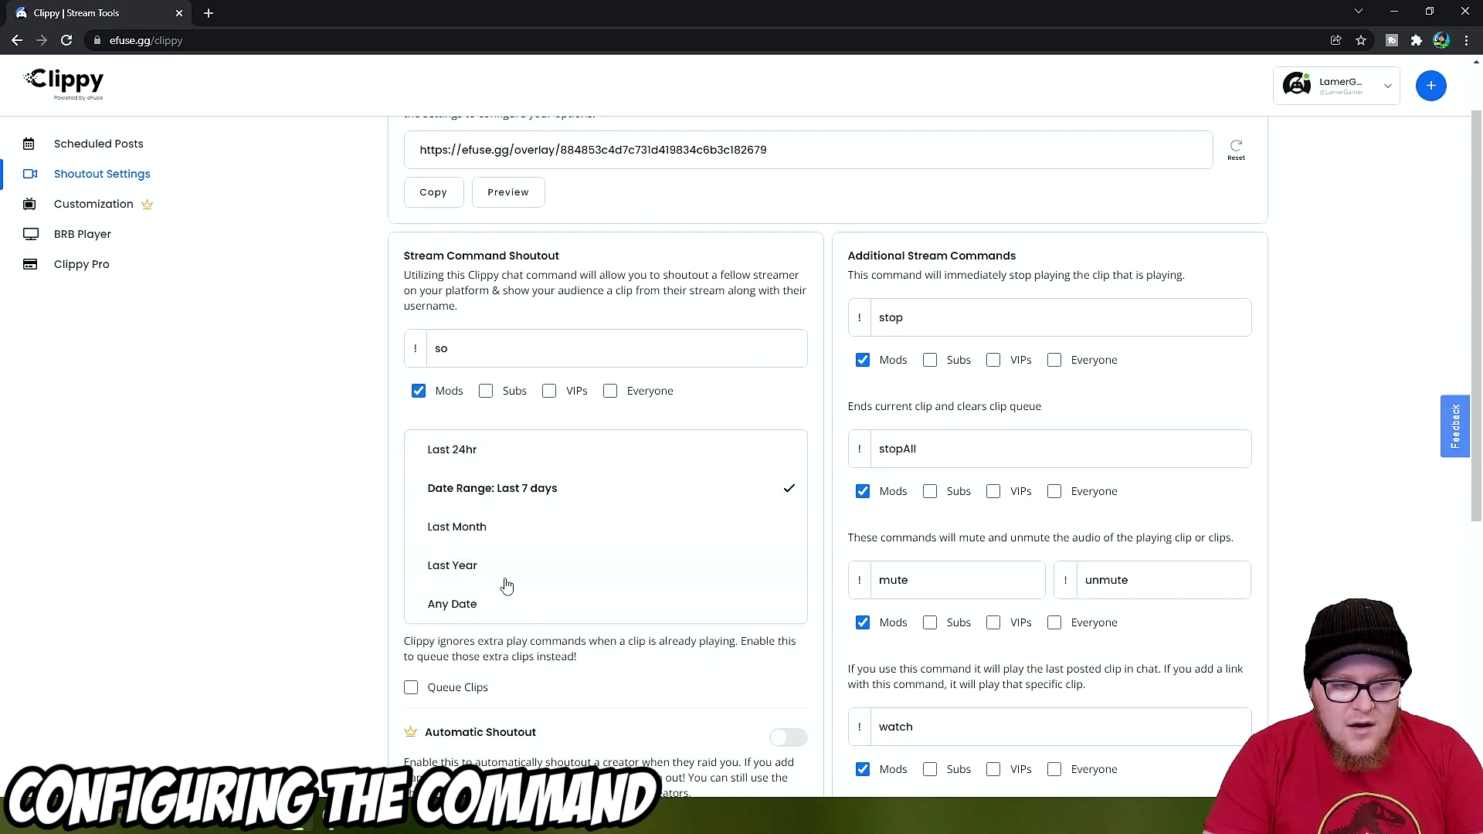
left_click(504, 608)
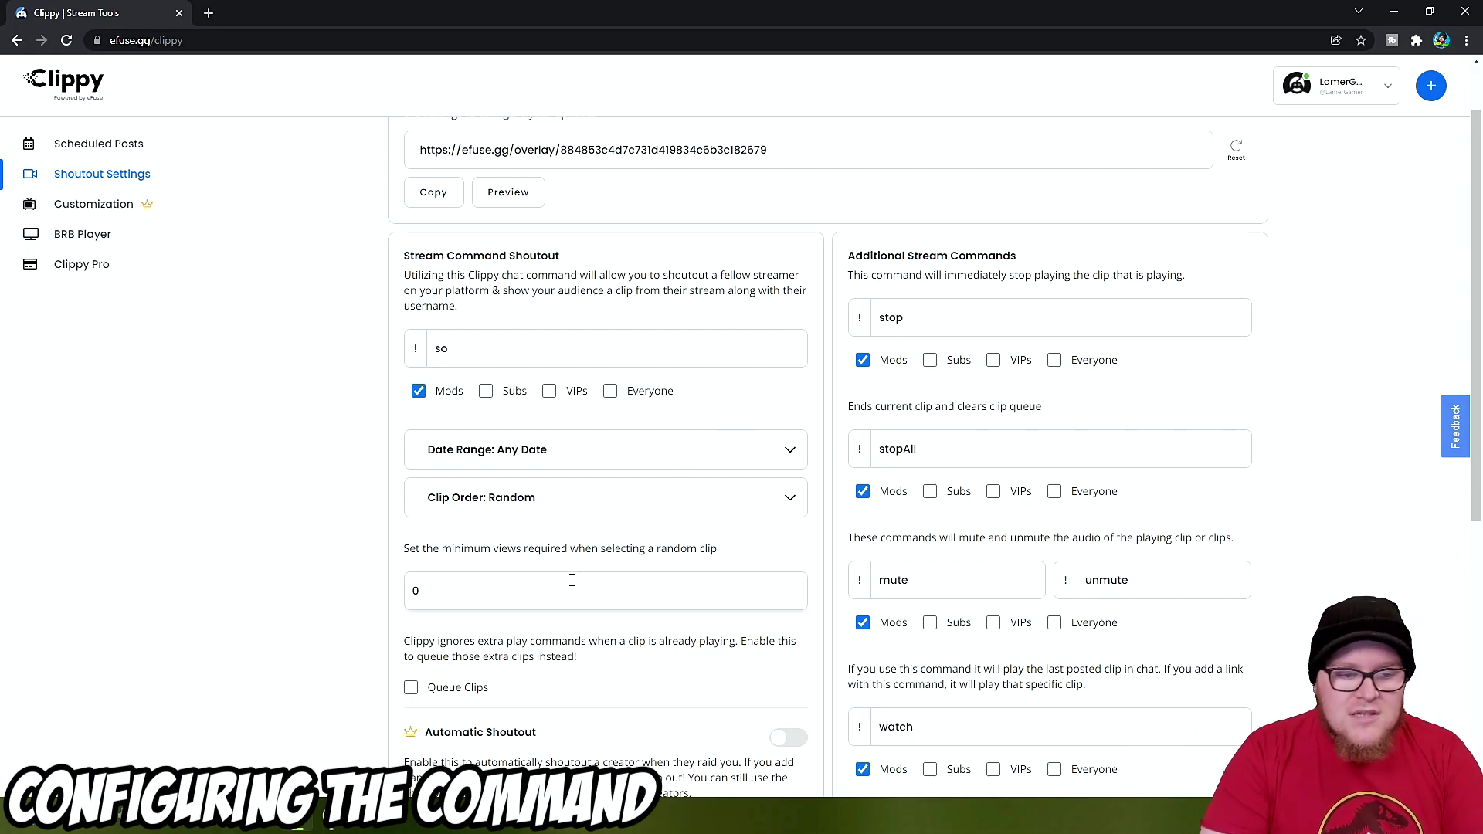
- Turn on Queue Clips and save the shoutout configuration
triple_click(593, 554)
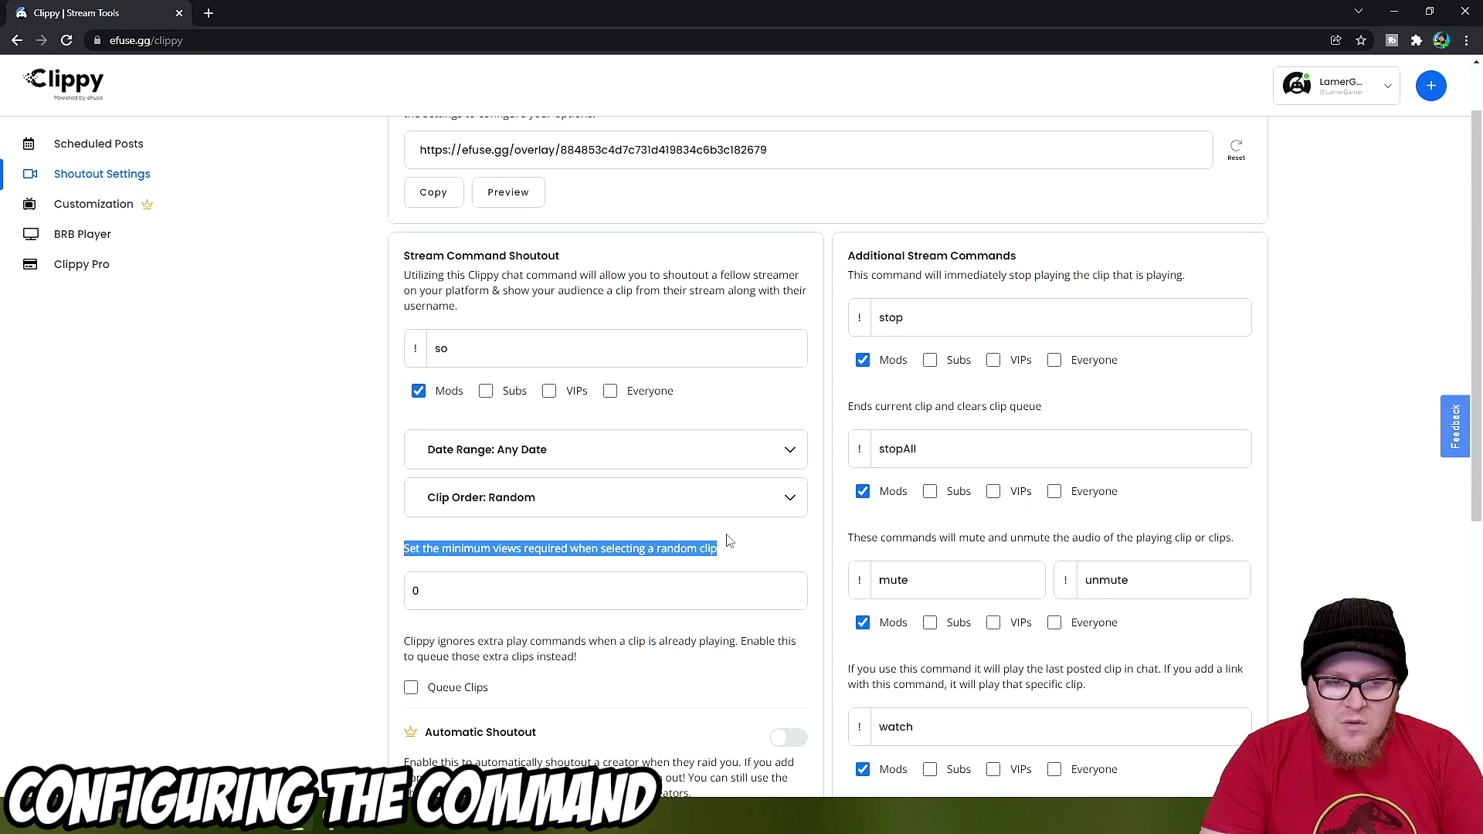
left_click(653, 549)
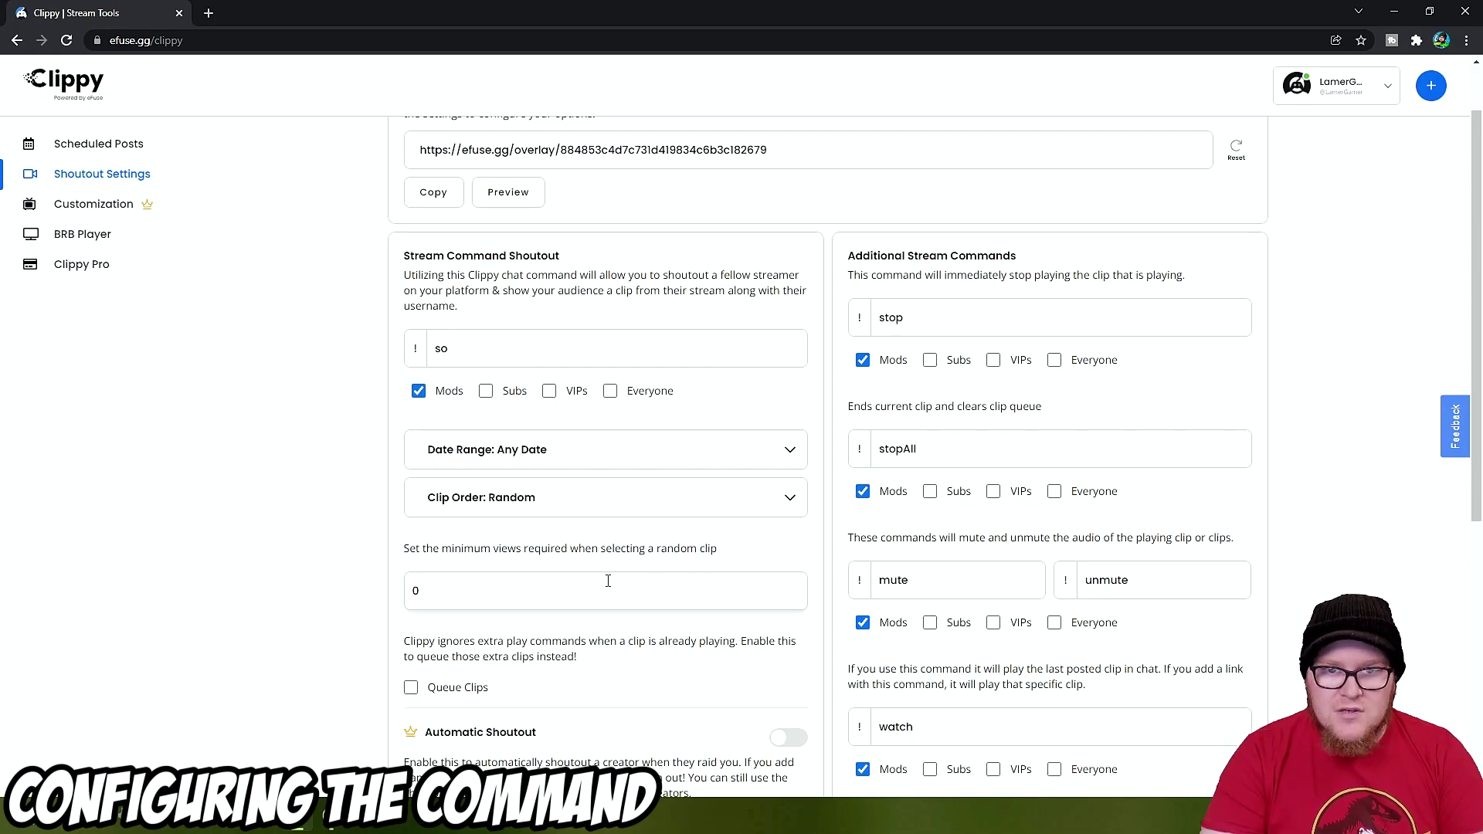
left_click(455, 687)
scroll(546, 599, "down", 3)
scroll(541, 541, "up", 4)
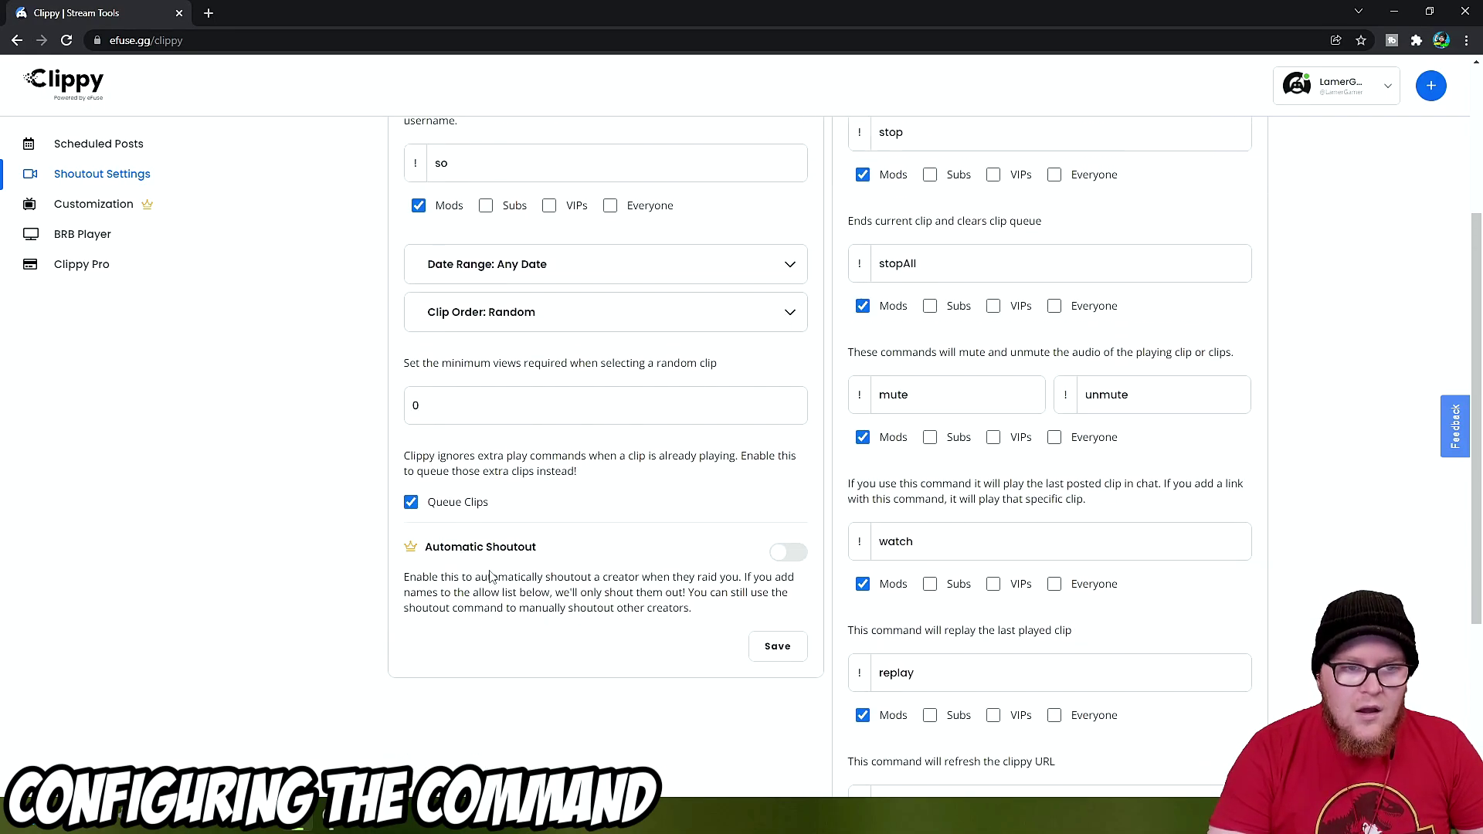
scroll(503, 517, "down", 2)
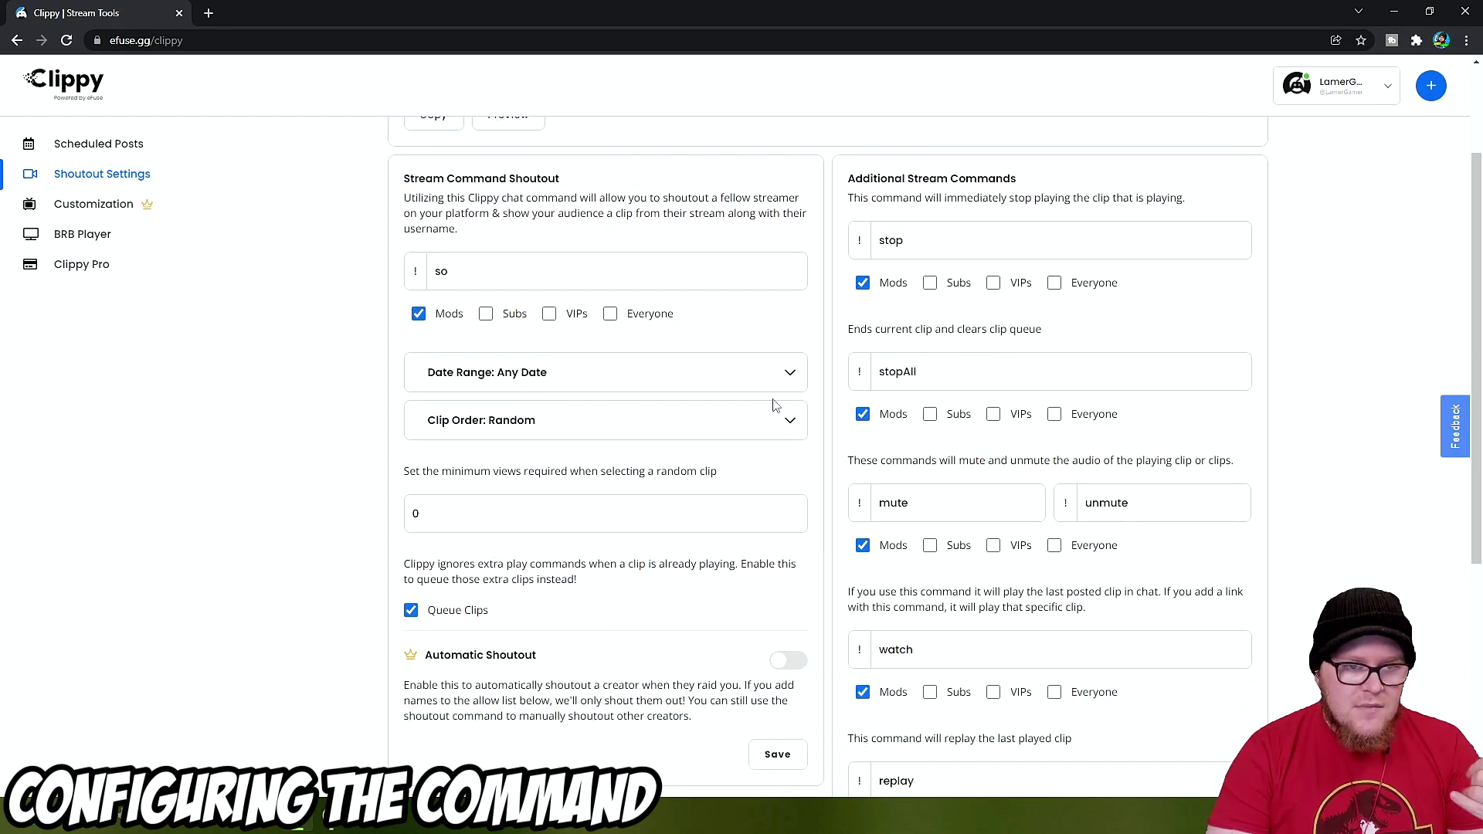
scroll(704, 527, "down", 3)
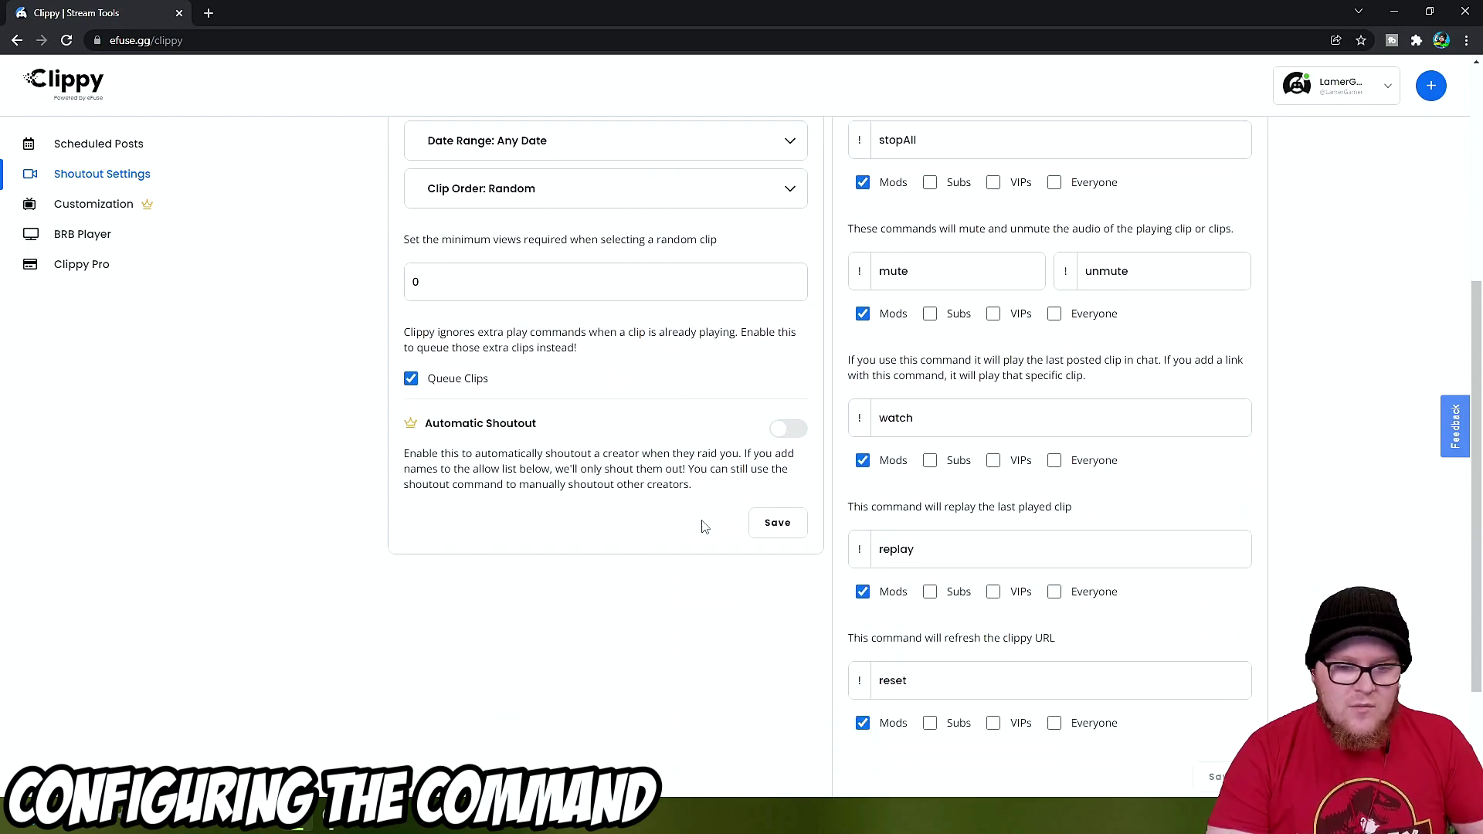
left_click(778, 524)
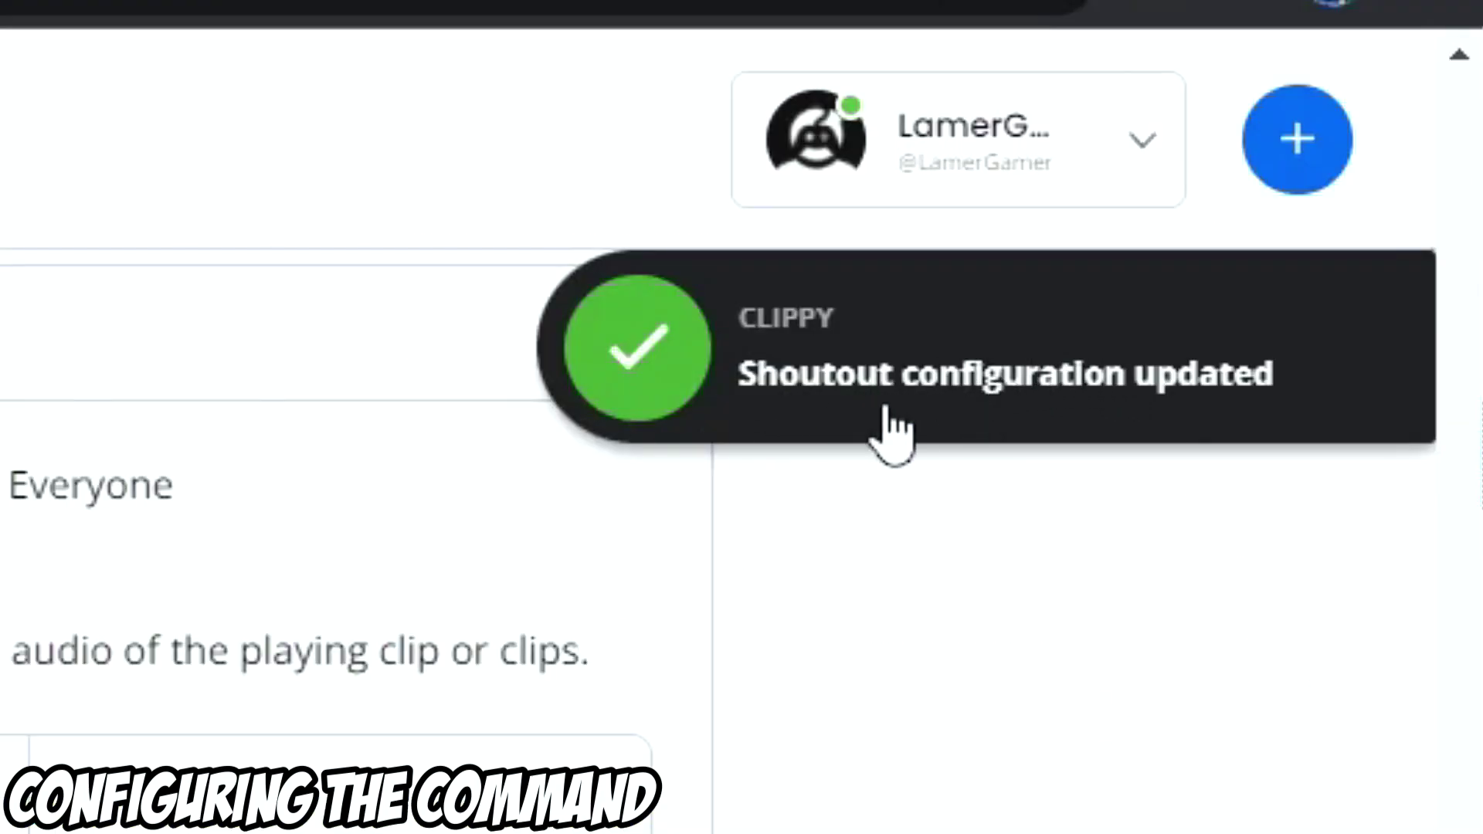
scroll(347, 540, "down", 3)
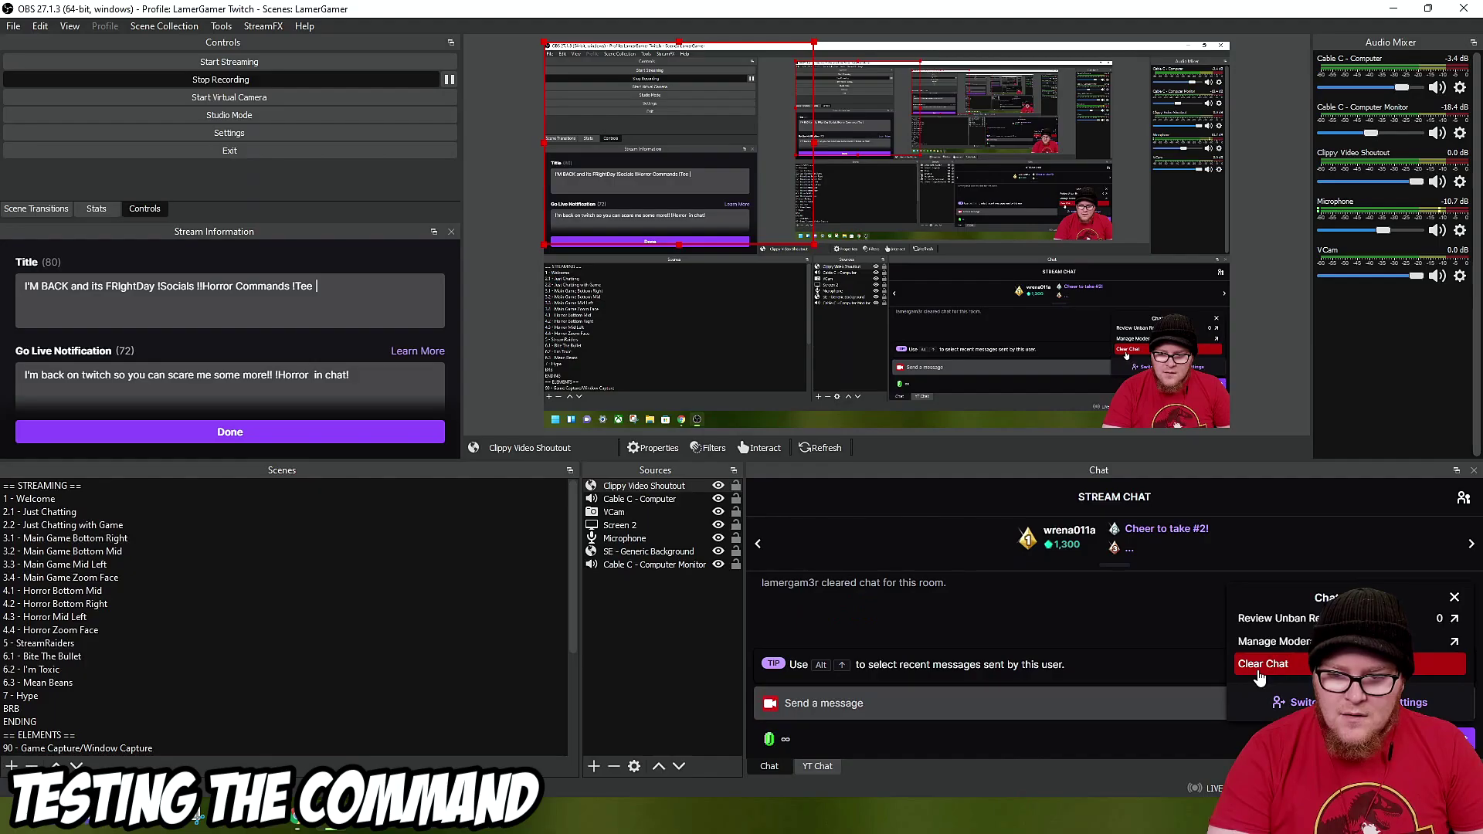
left_click(1259, 672)
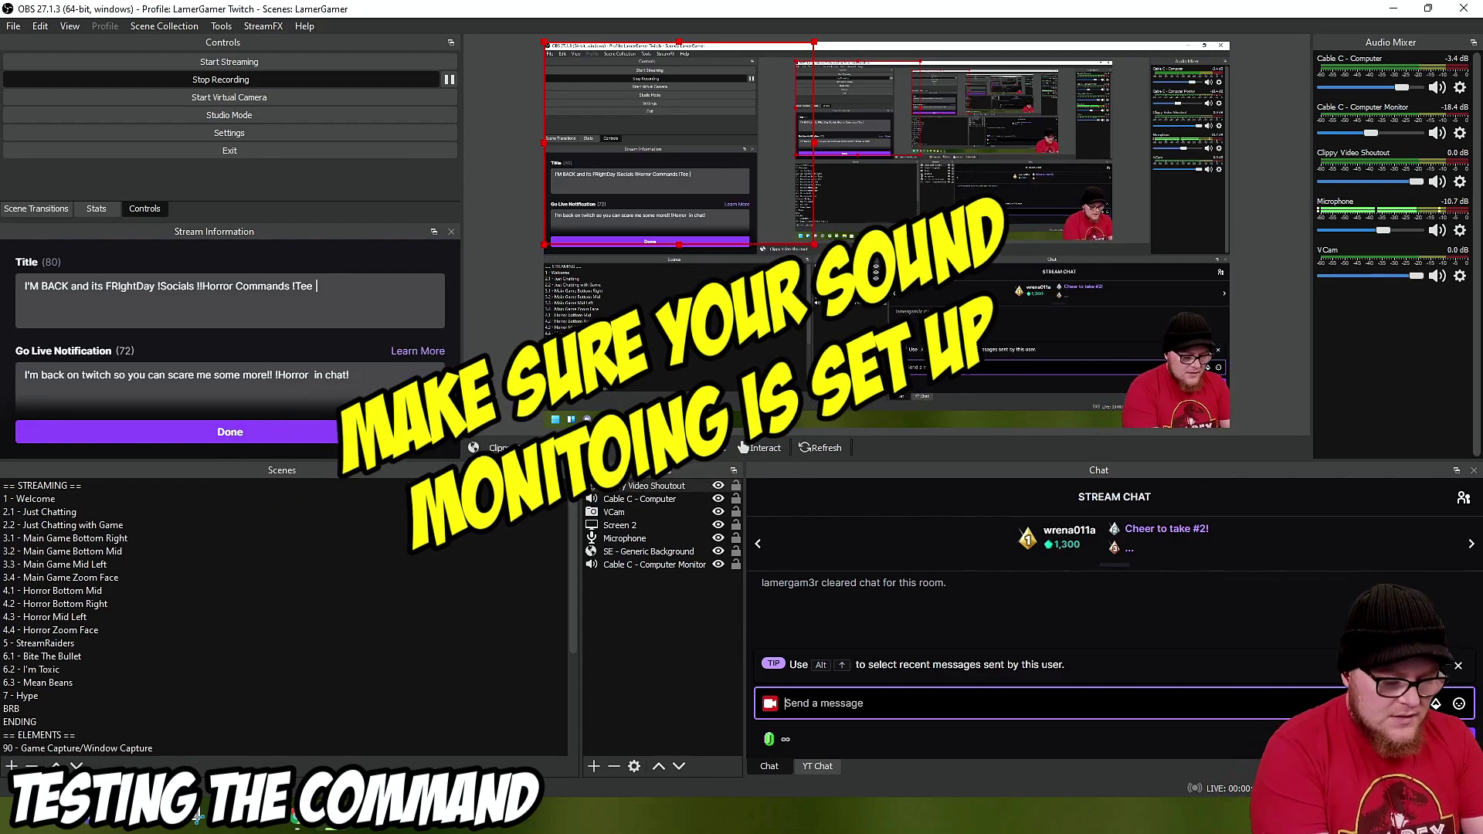
type("!so @LamerGam3r")
key("Return")
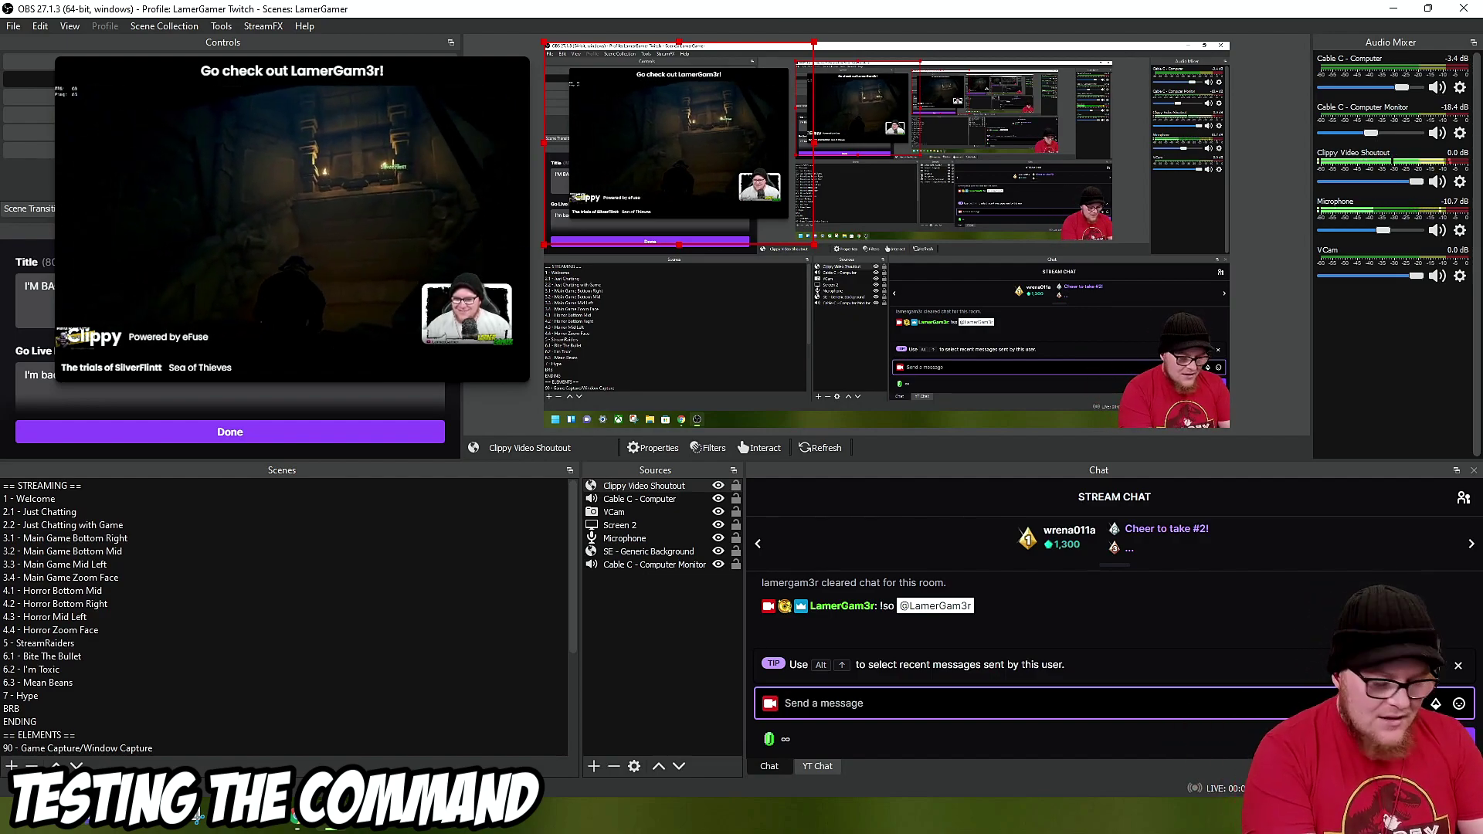
type("lso ")
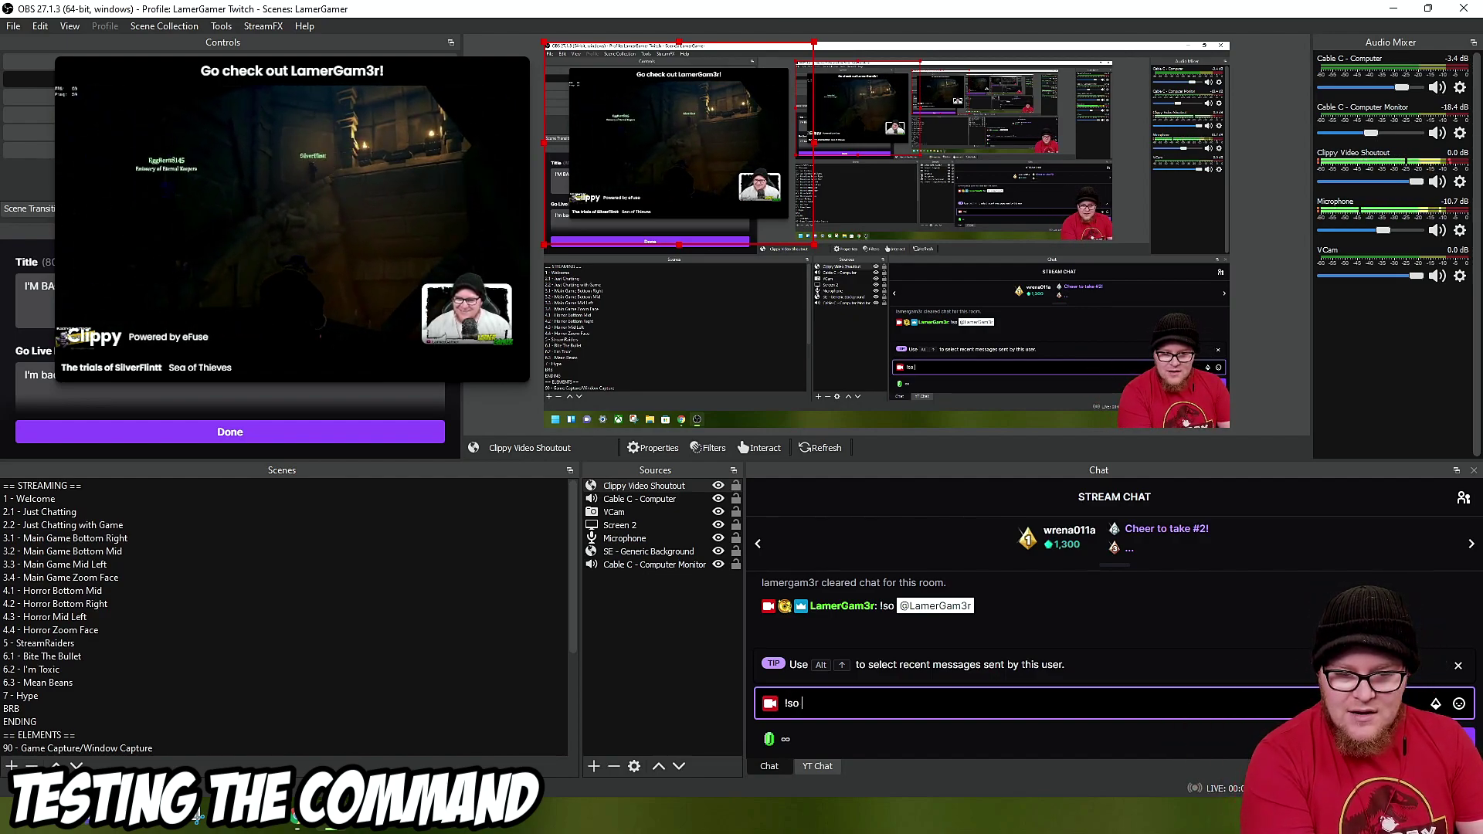
type("@L")
key("Tab")
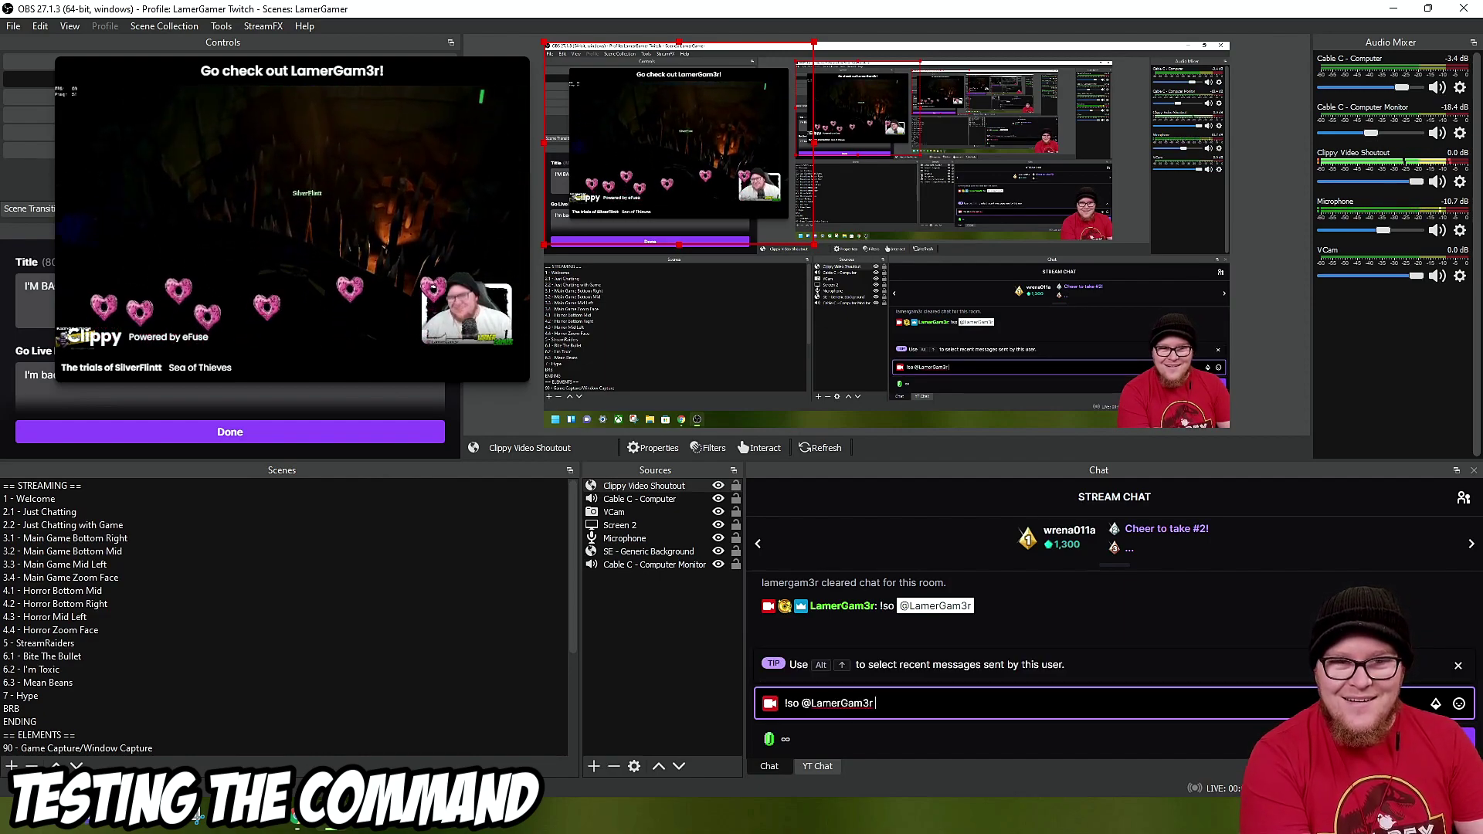
key("Return")
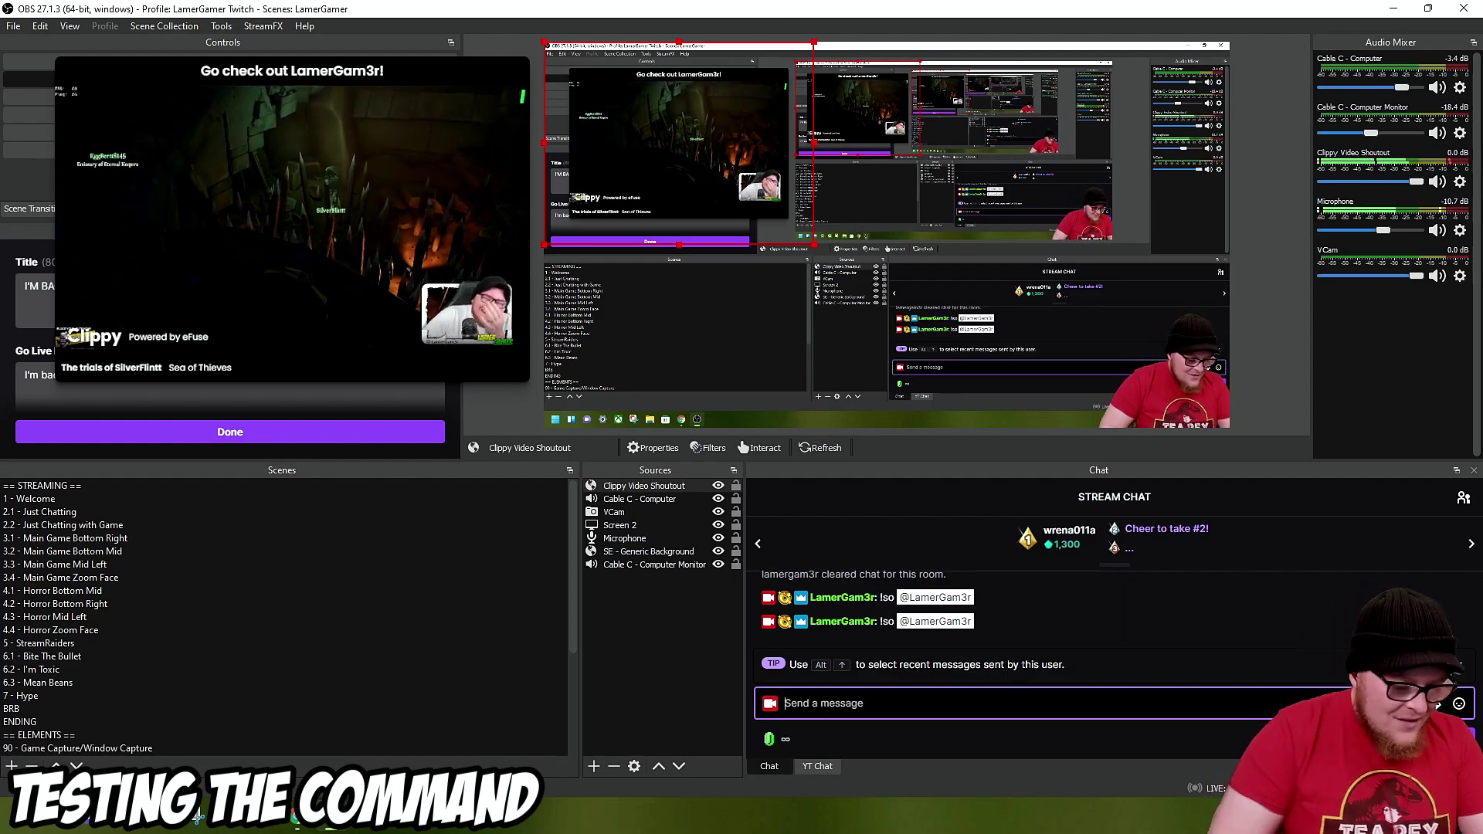
type("!s")
type("!So @LamerGam3r")
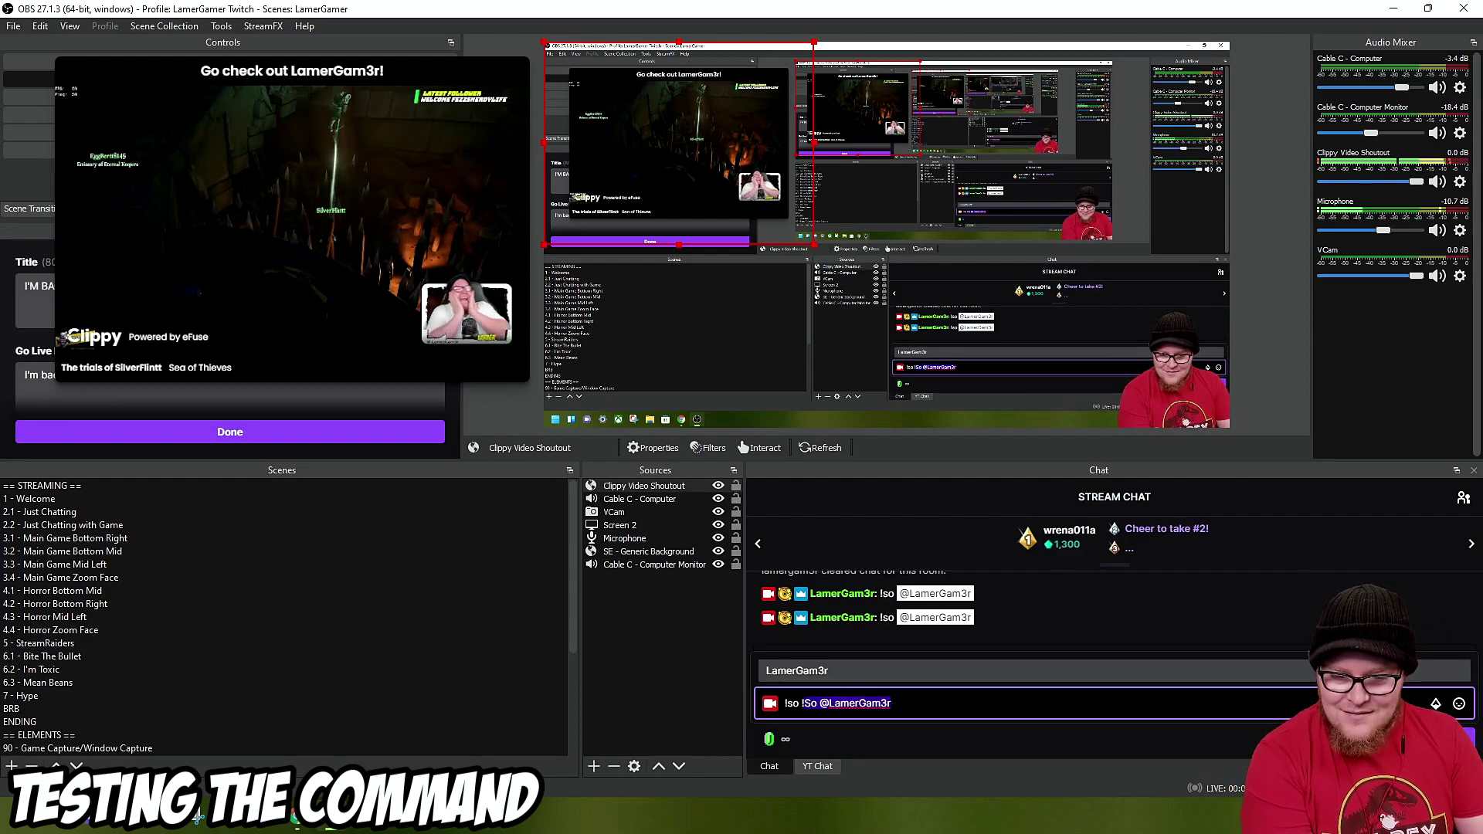
key("ctrl+BackSpace")
key("ctrl+BackSpace")
type("@")
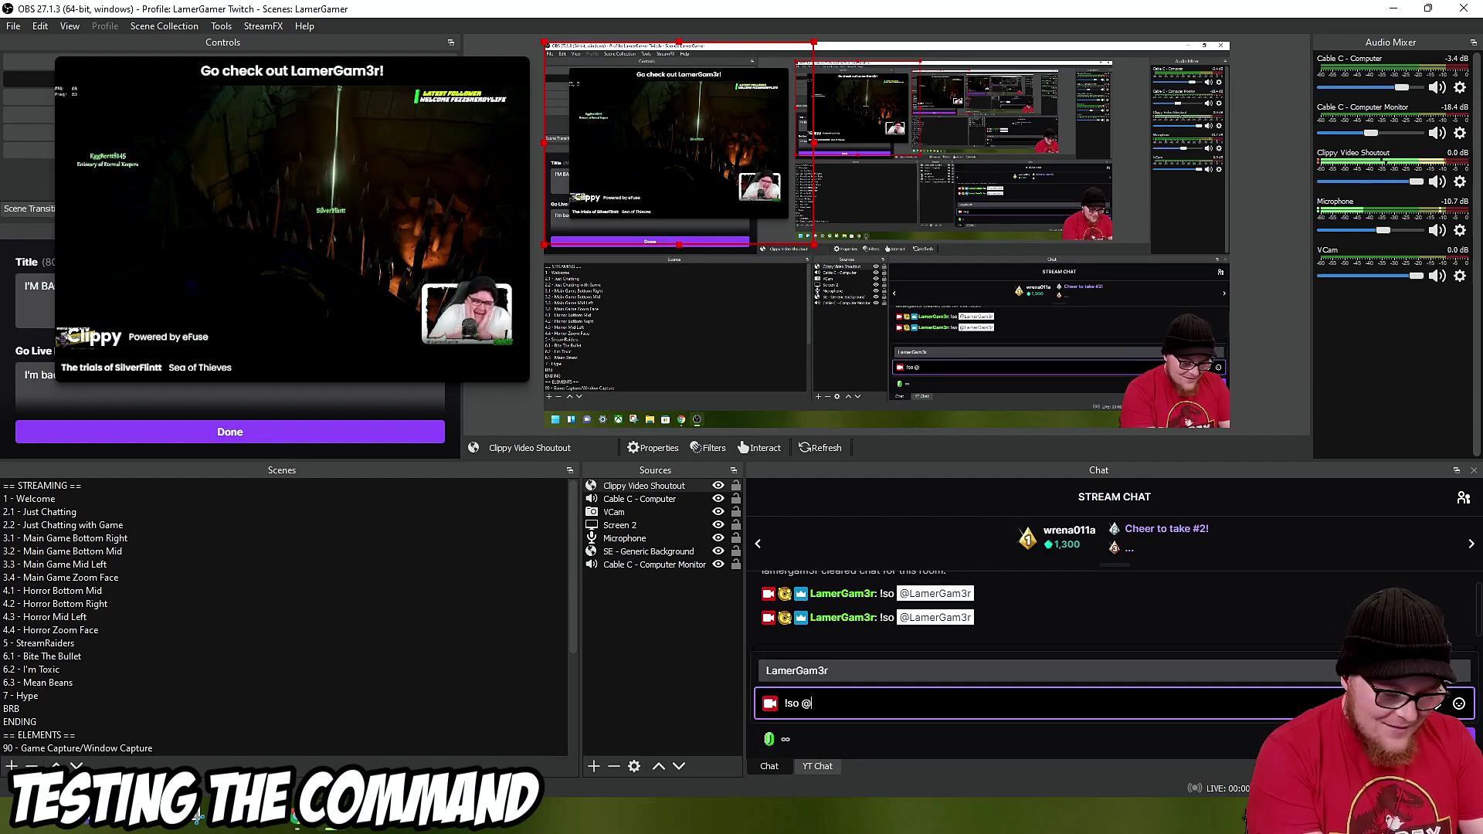
type("misterp")
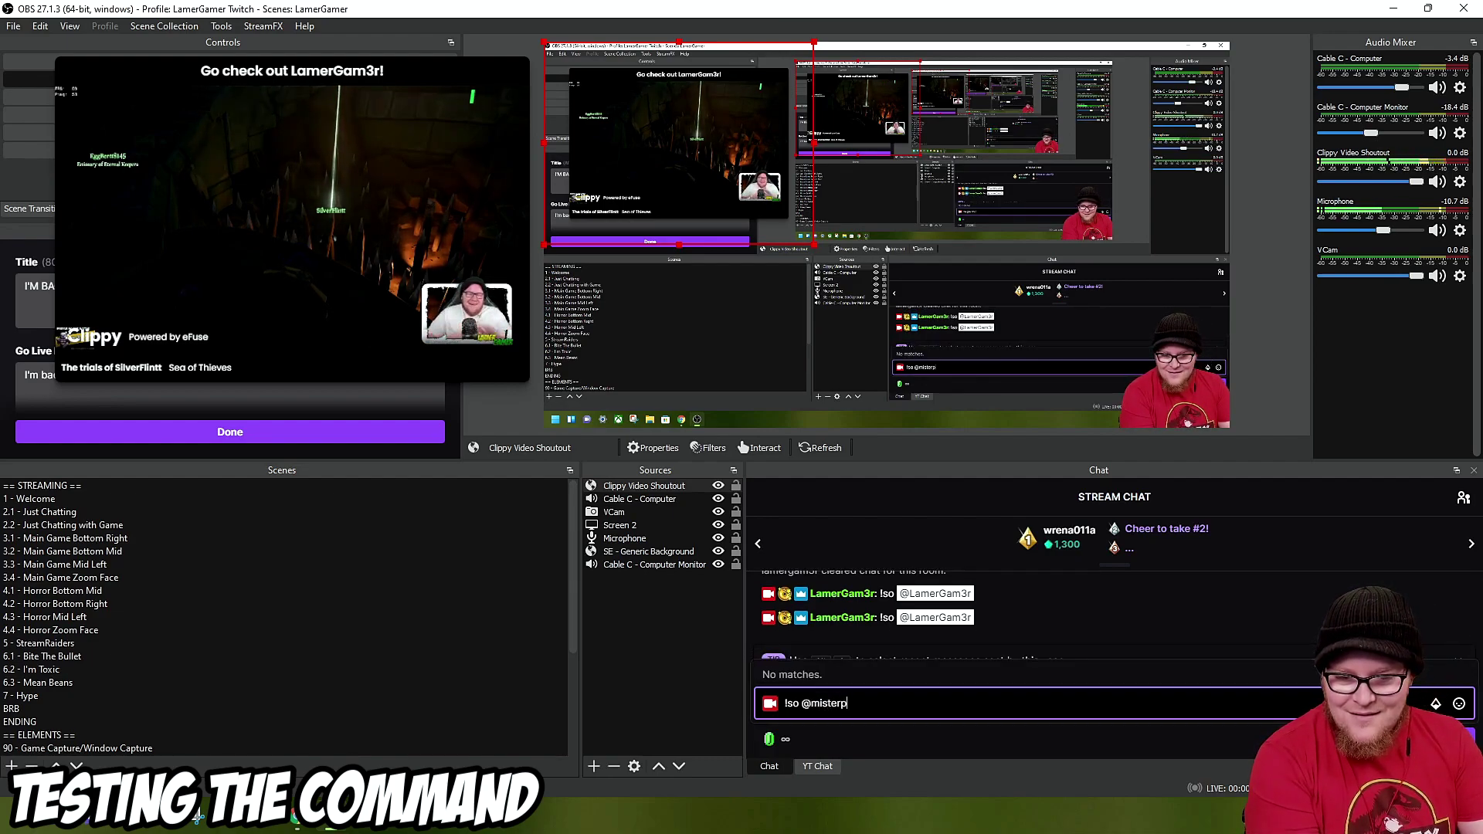
type("xls")
key("Return")
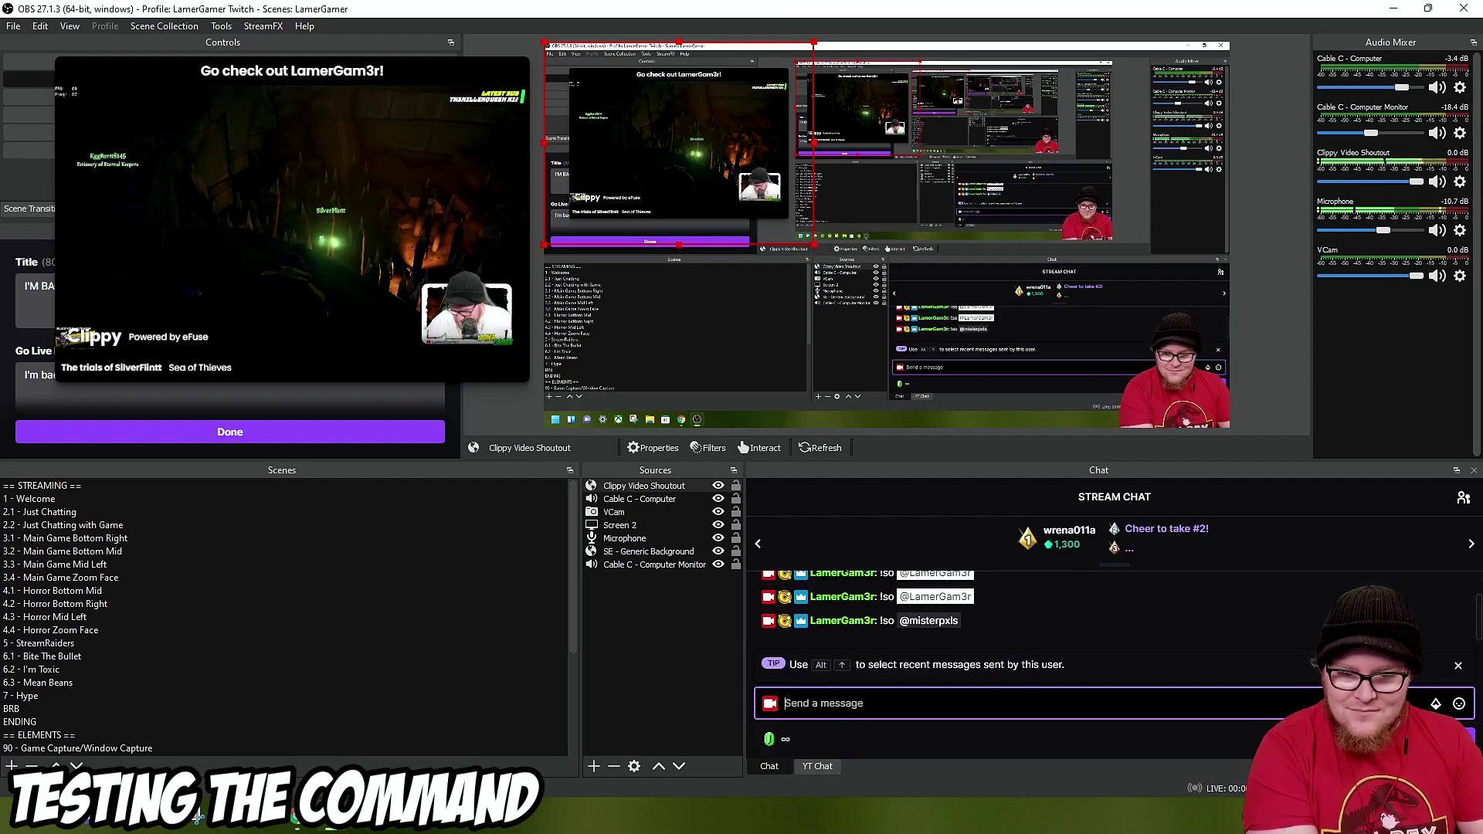
type("!stop")
key("Return")
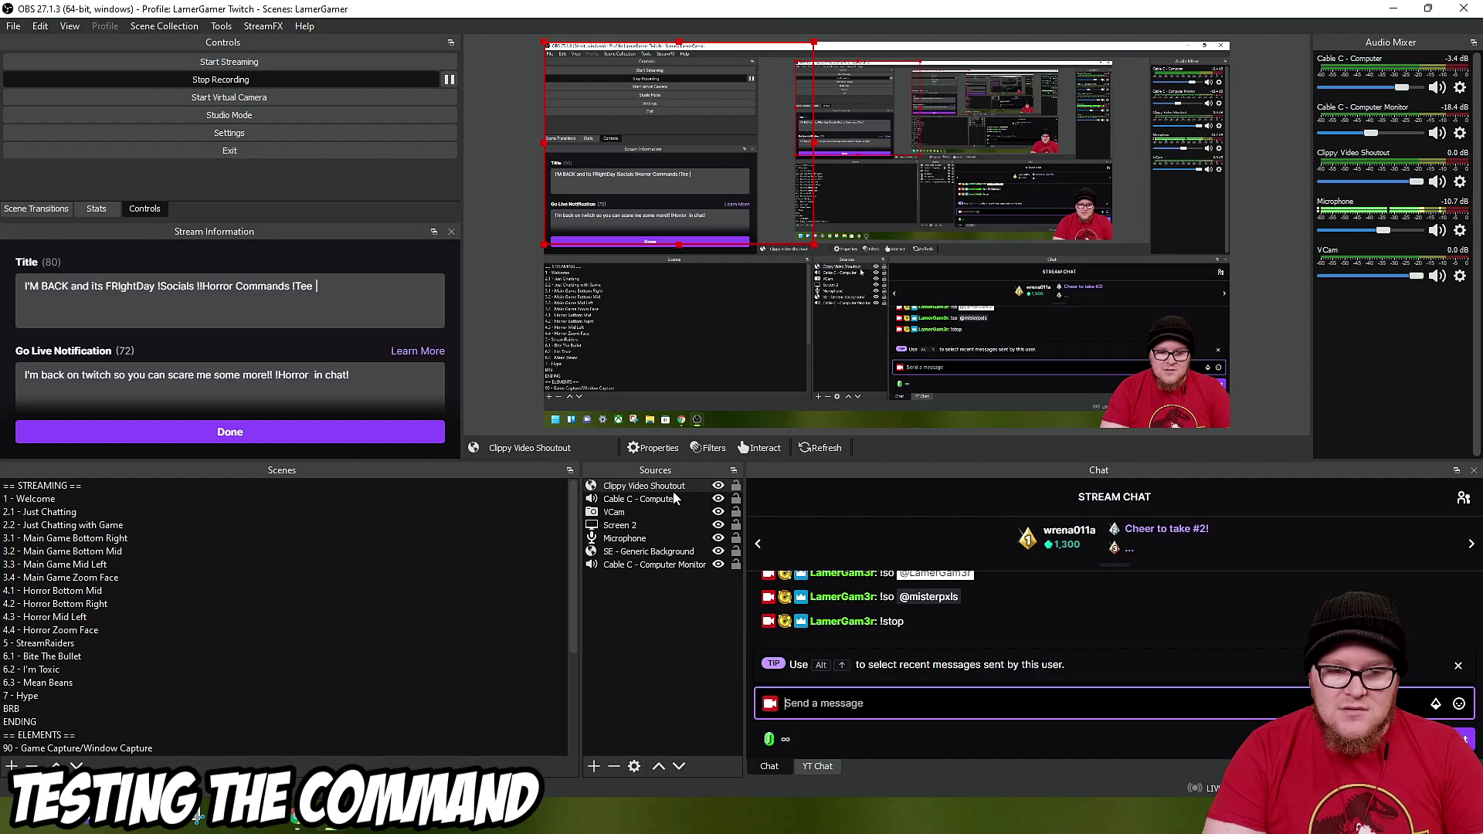
scroll(137, 702, "down", 1)
scroll(125, 735, "down", 1)
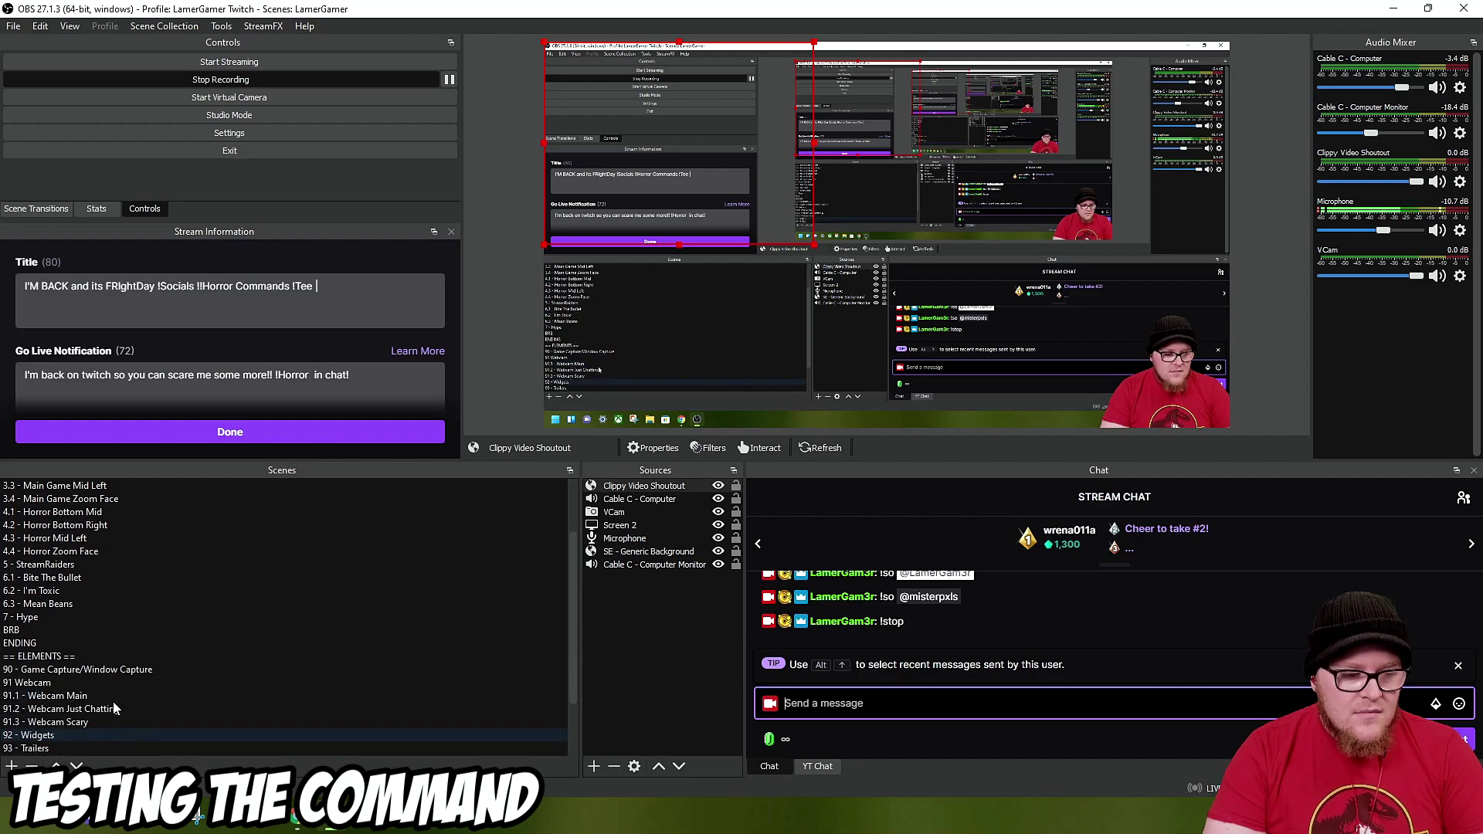
scroll(108, 702, "down", 2)
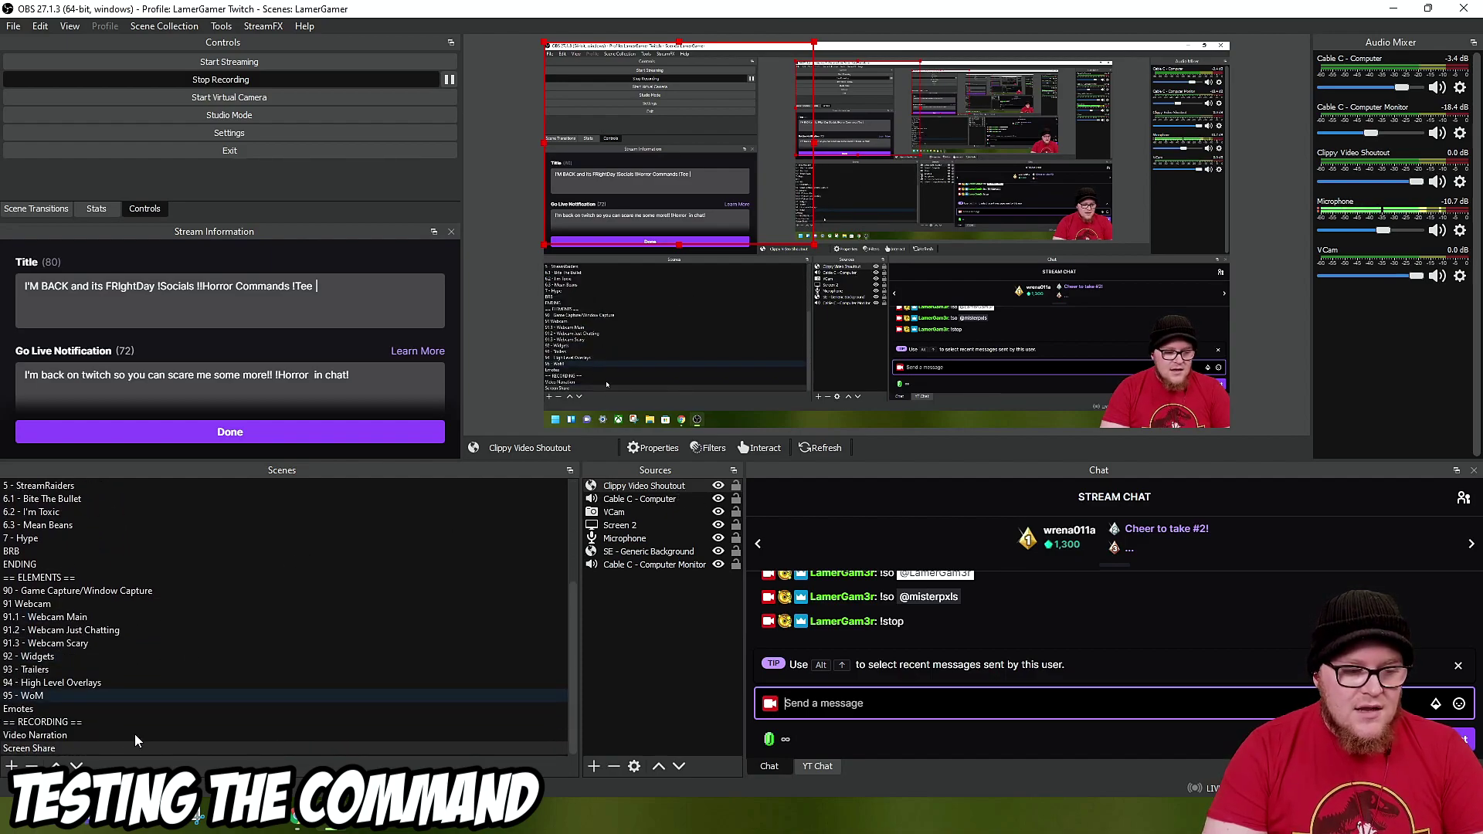